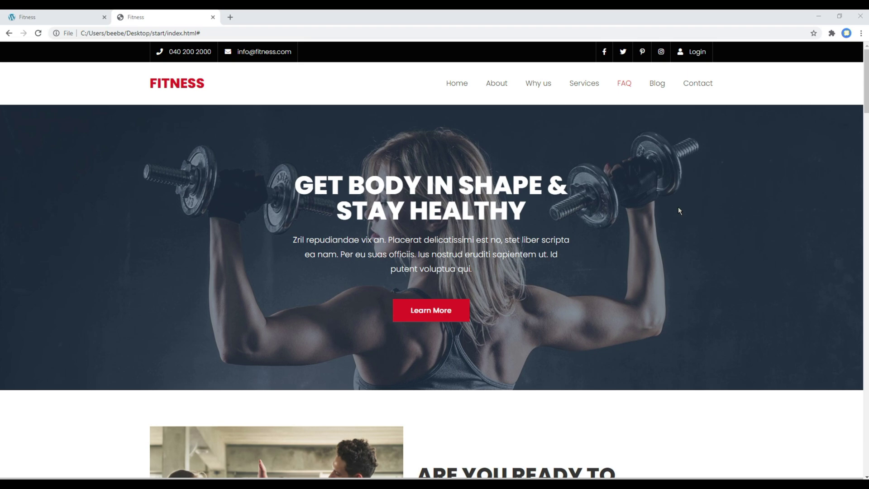
Visit Why Us, expand and collapse the Cycling card text, then jump to the FAQs.
left_click(543, 84)
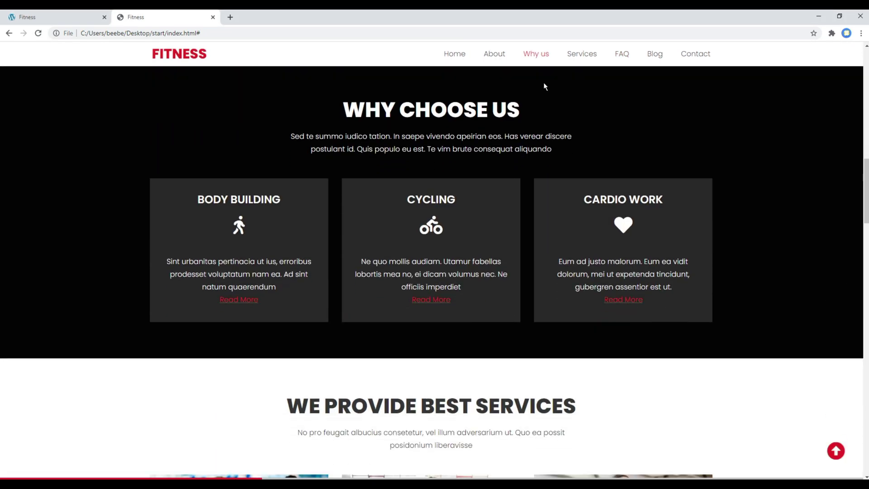
left_click(431, 299)
left_click(432, 301)
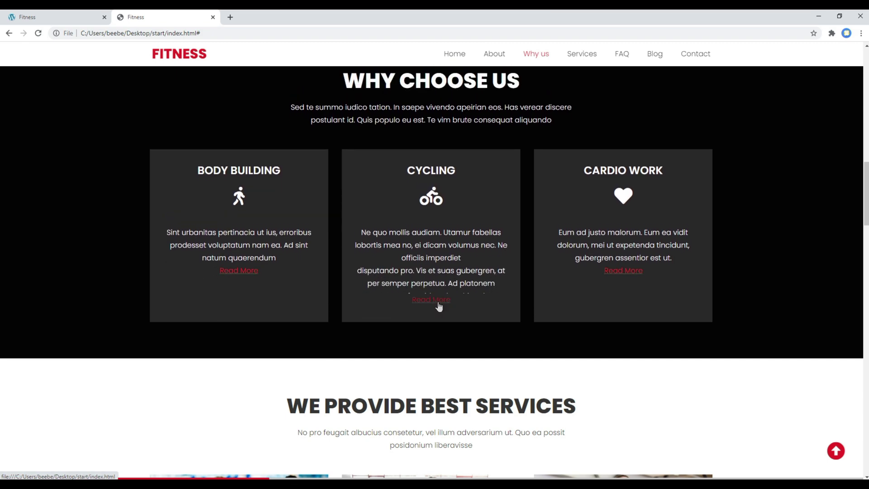
left_click(623, 54)
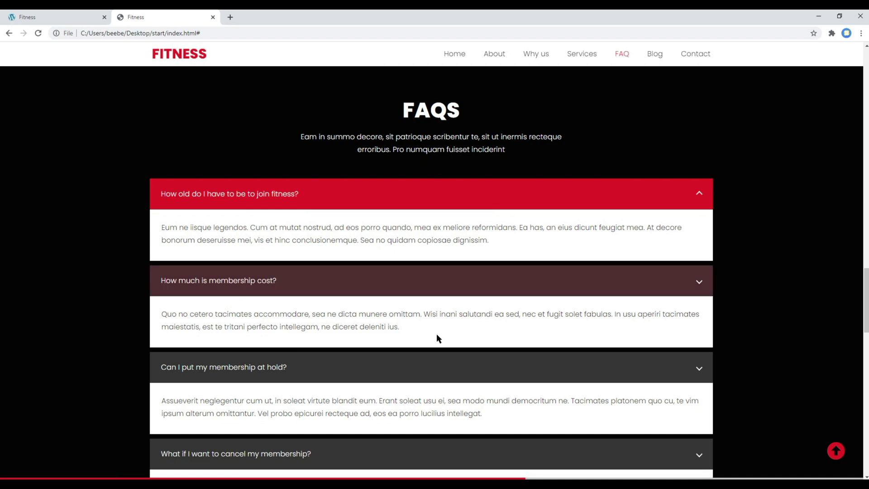
right_click(359, 245)
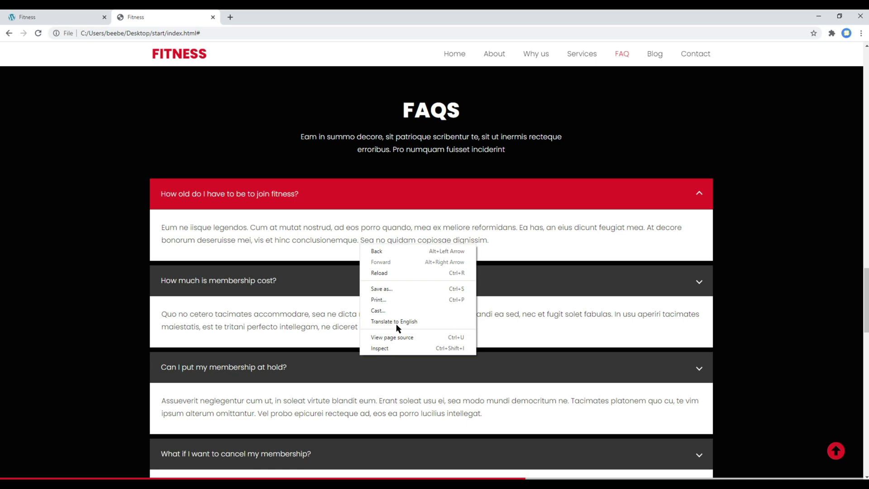
left_click(400, 348)
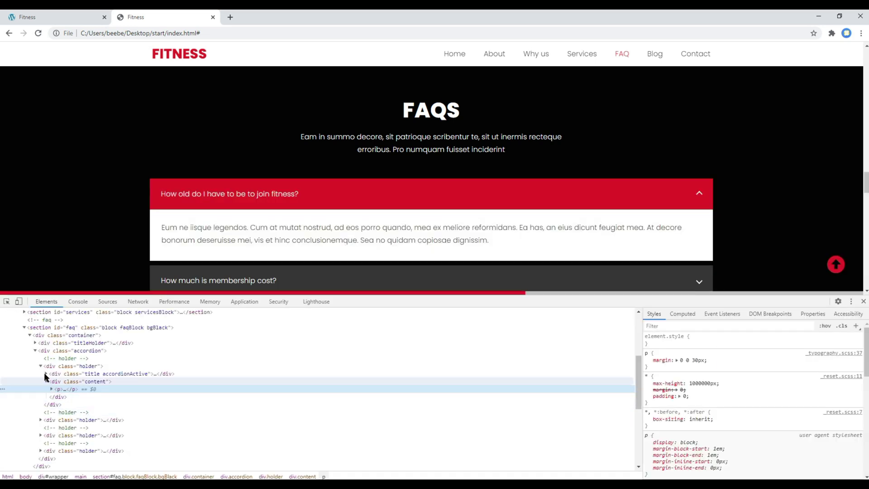
left_click(41, 366)
left_click(58, 350)
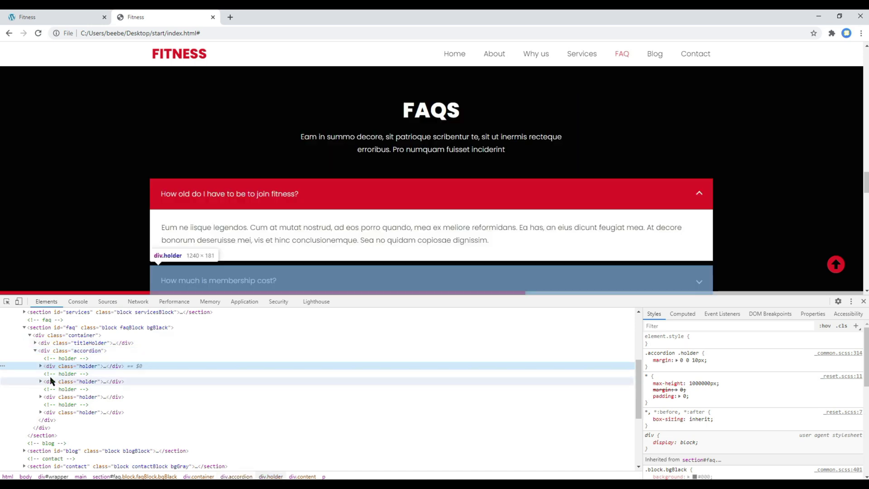
left_click(51, 381)
left_click(41, 365)
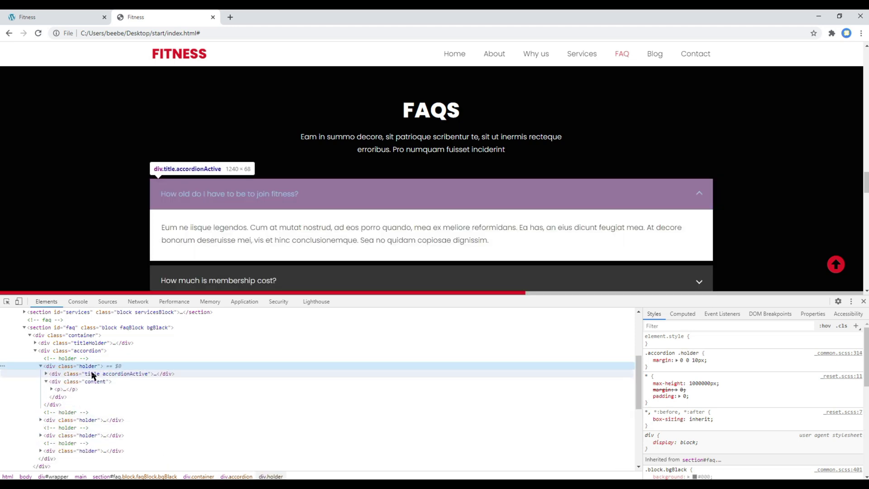
left_click(93, 375)
left_click(85, 382)
scroll(44, 377, "down", 1)
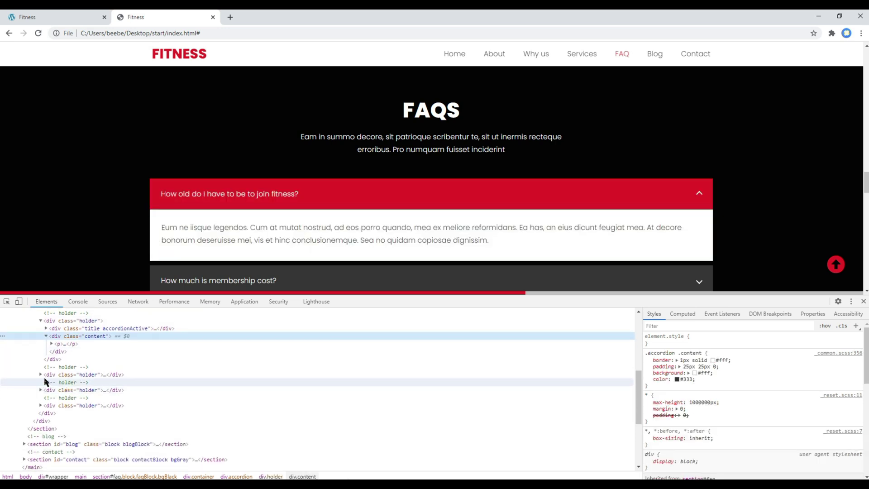
left_click(40, 374)
left_click(58, 387)
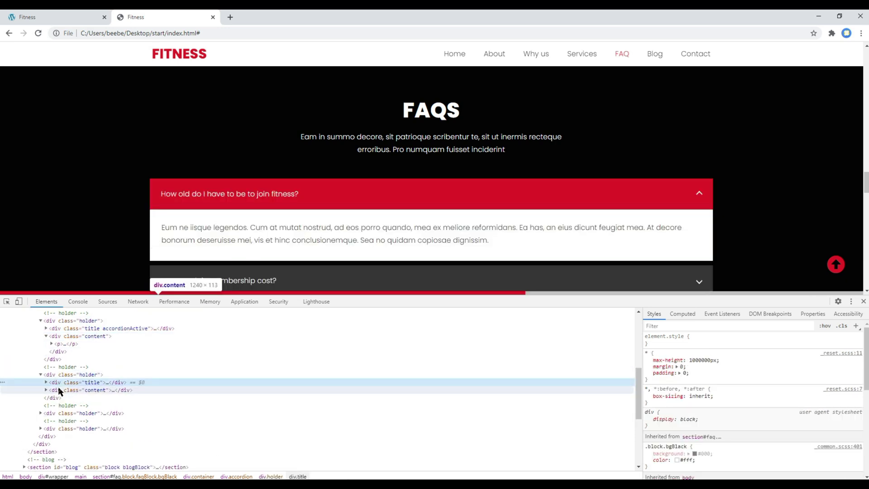
left_click(41, 412)
left_click(59, 428)
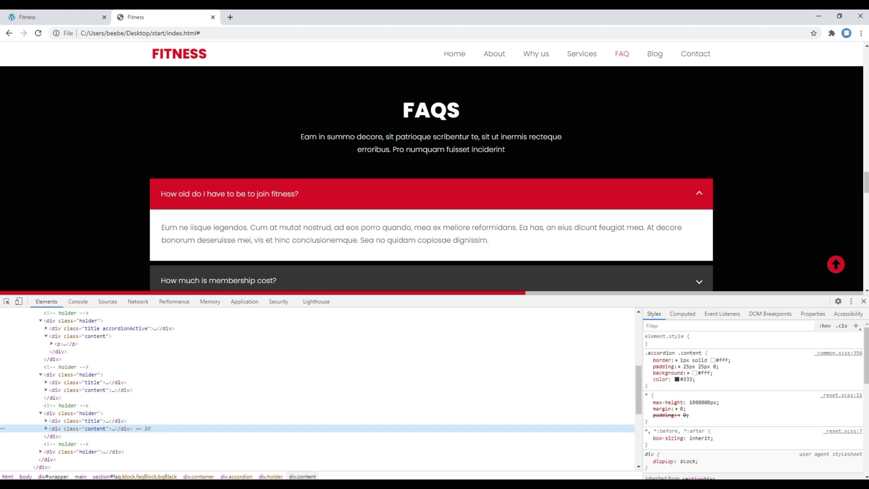
left_click(78, 301)
Close DevTools and highlight text in each of the four FAQ answers.
left_click(862, 301)
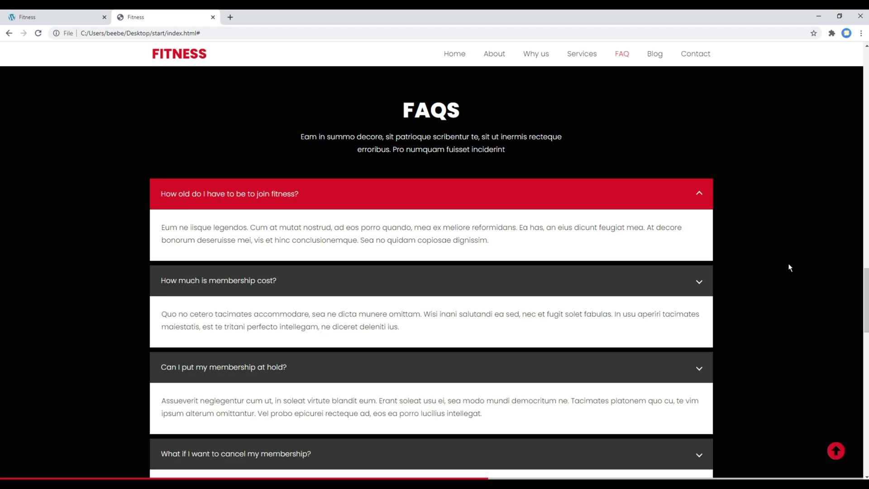
scroll(787, 266, "down", 1)
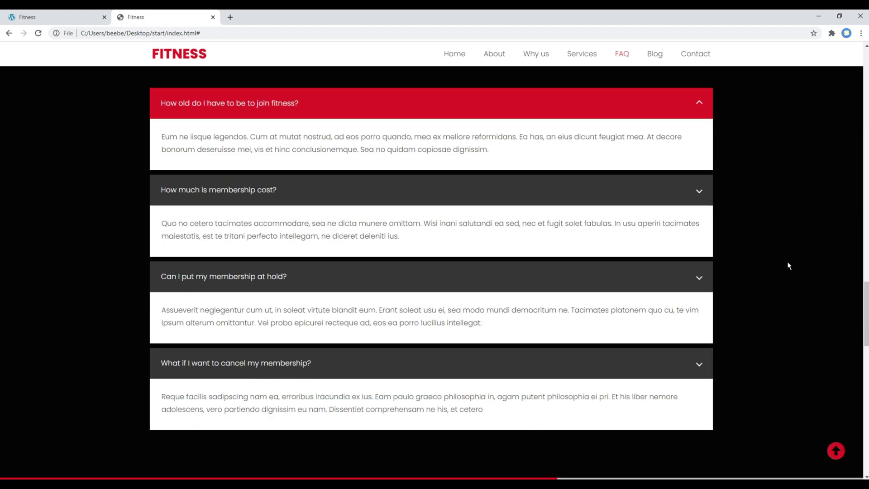
left_click_drag(374, 223, 398, 235)
left_click_drag(384, 309, 414, 323)
left_click_drag(400, 397, 448, 407)
left_click(450, 408)
left_click_drag(405, 136, 453, 157)
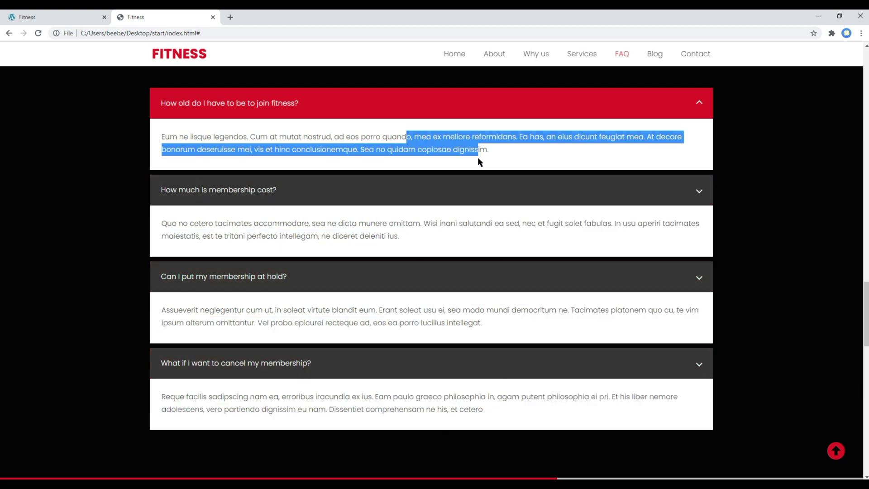
left_click(763, 207)
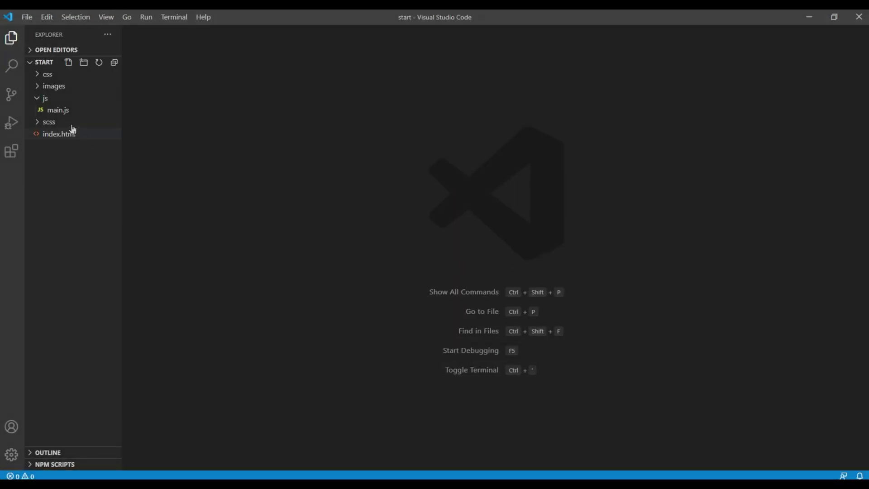
Open js/main.js and append a '9. accordion' comment block with a $().hide(); line.
left_click(65, 115)
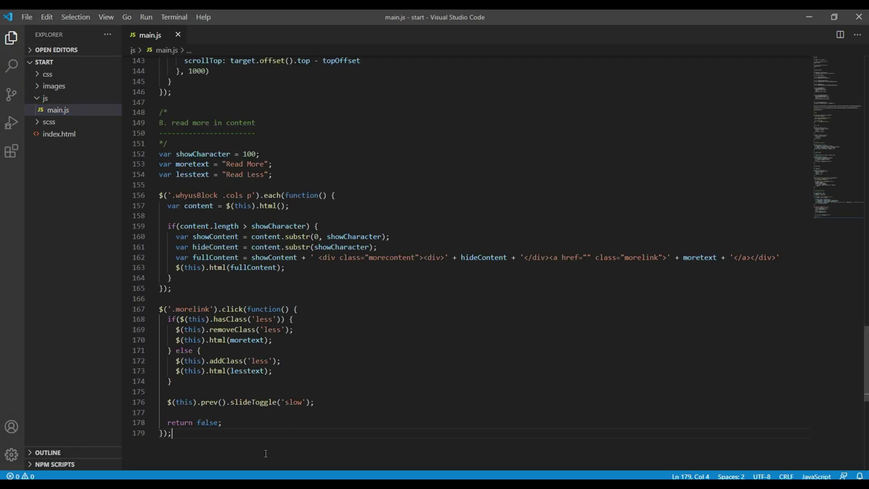
key("Return")
key("Return")
scroll(274, 448, "down", 8)
scroll(295, 417, "down", 2)
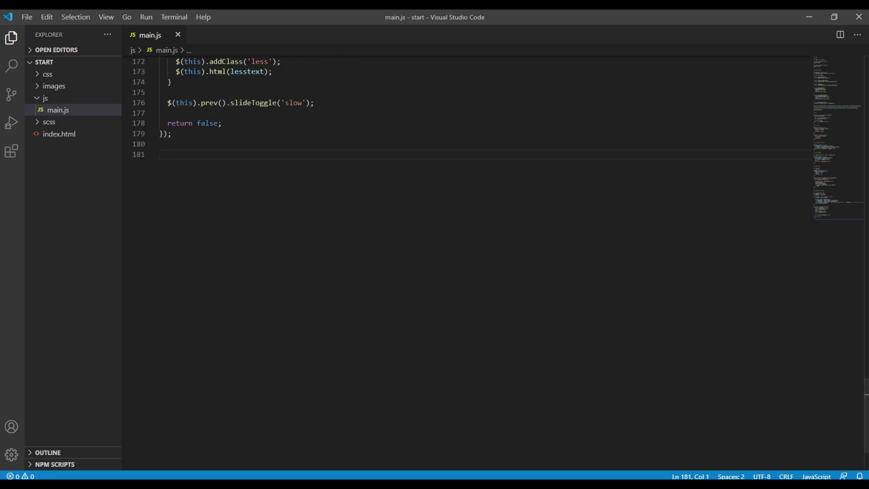
type("/* 9. accordion ------------ */")
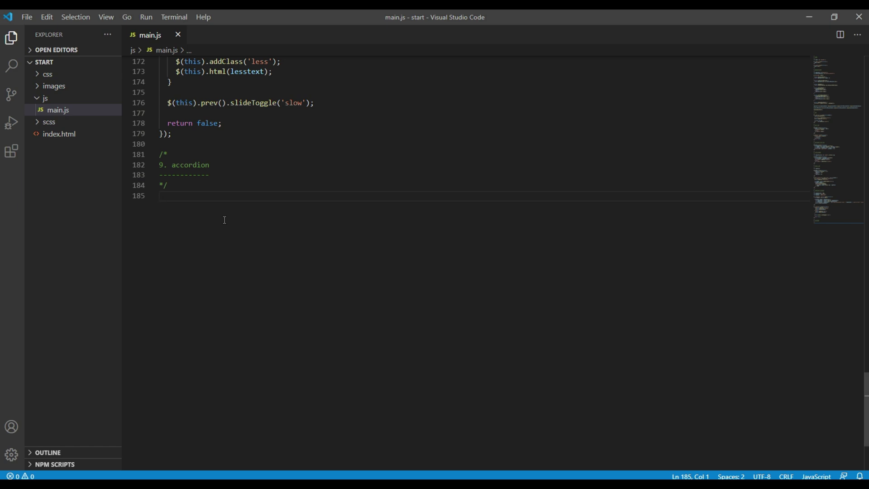
type("$().")
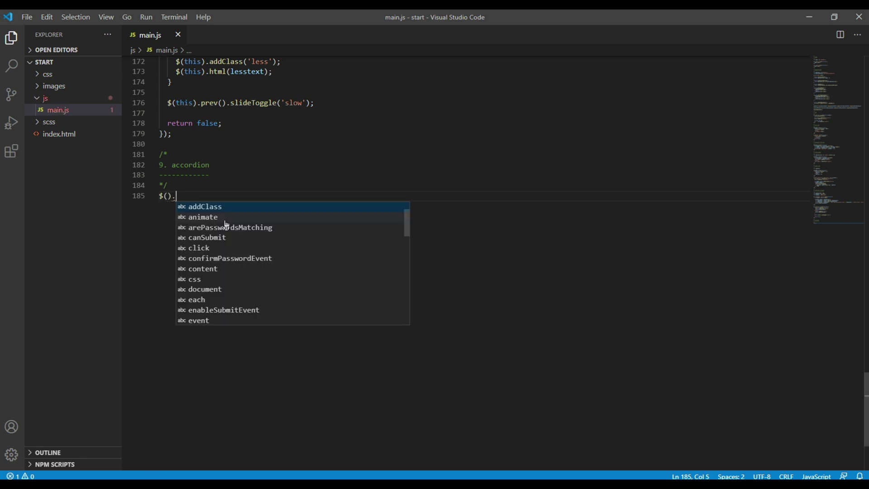
type("hide()")
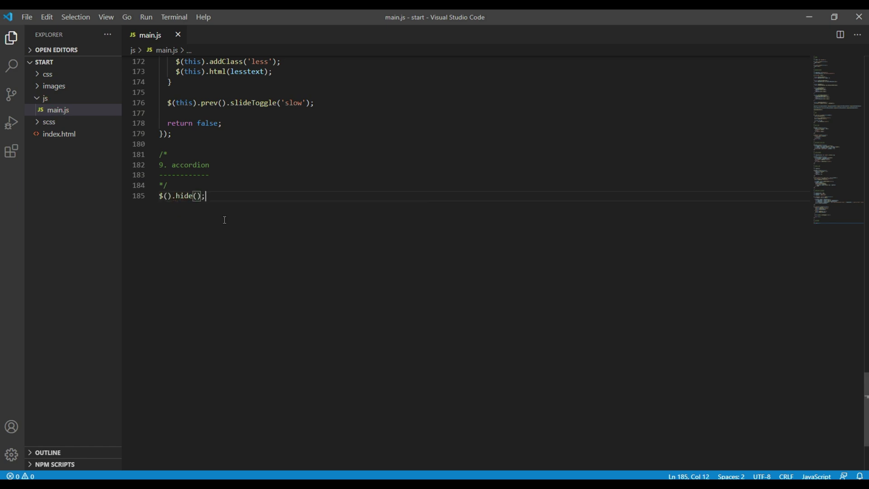
type(";")
key("Left")
key("Left")
key("Left")
key("Left")
key("Left")
key("Left")
key("Left")
key("Left")
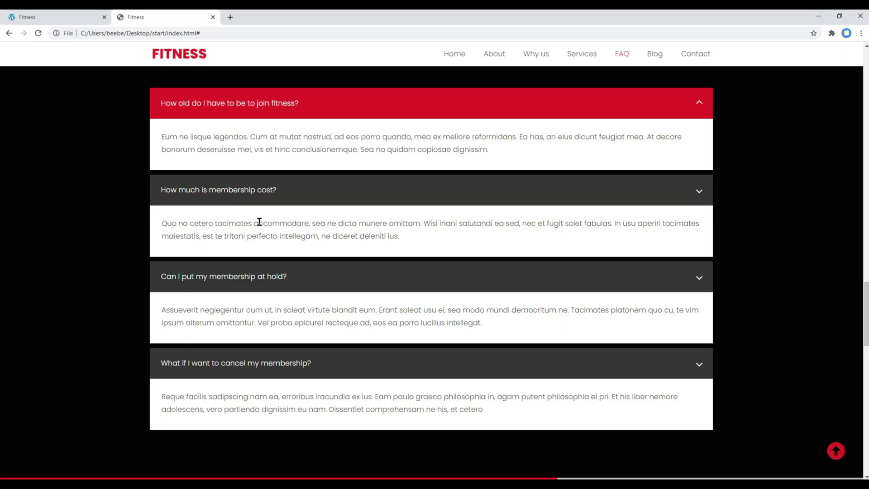
Inspect the second FAQ answer and edit its class="content" value in Elements.
right_click(258, 223)
left_click(290, 325)
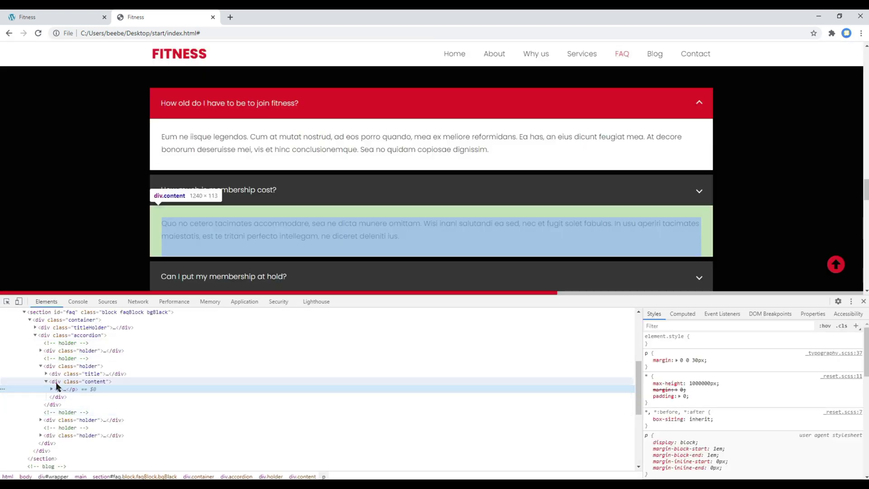
left_click(91, 382)
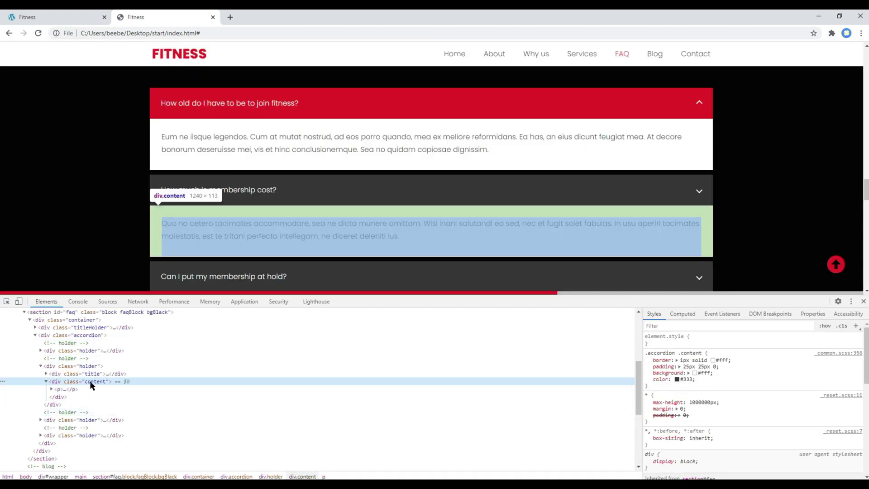
double_click(93, 381)
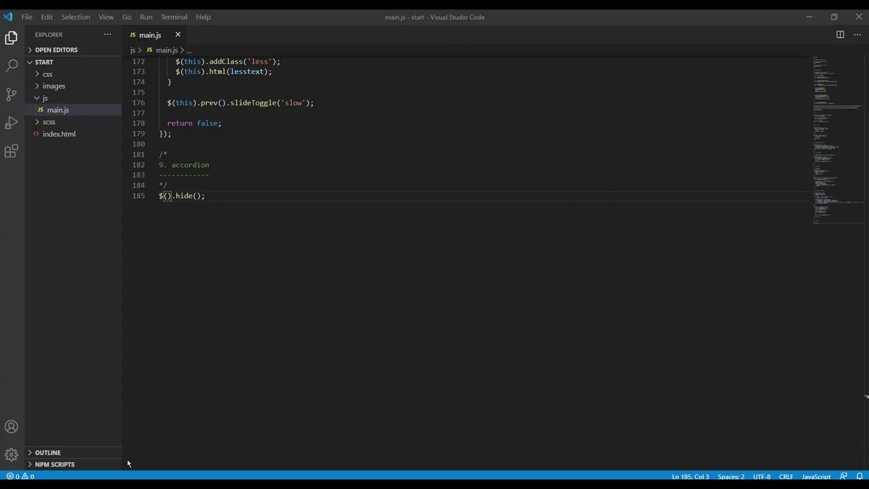
type("'.")
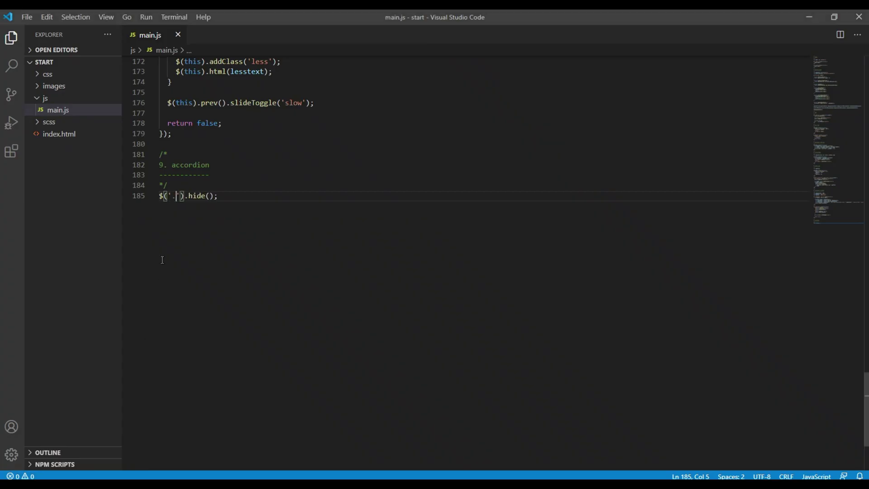
type("accordion ")
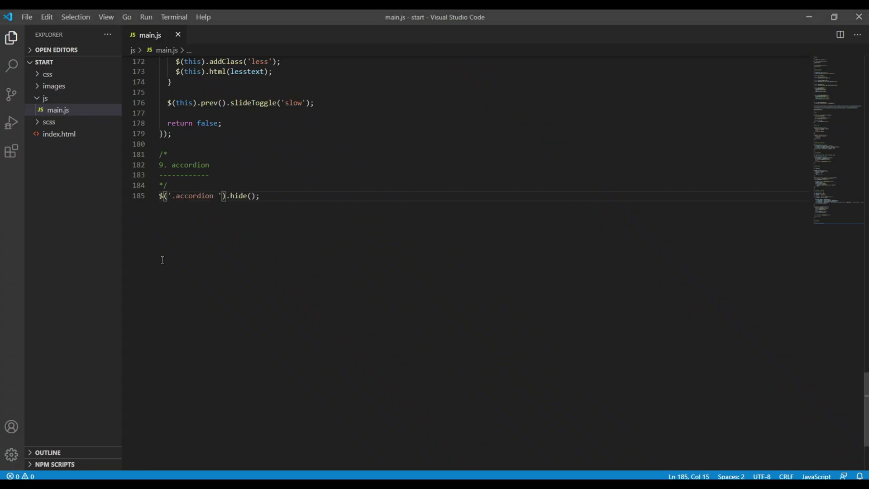
type(".content")
Finish line 185 as $('.accordion .content').hide(); and switch to Chrome.
key("alt+Tab")
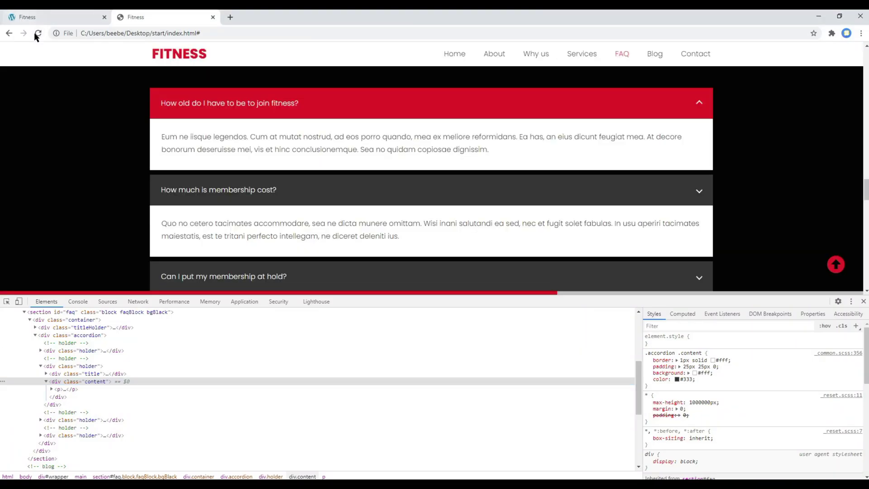
Reload the FAQ page to confirm all four answers are collapsed, then return to main.js.
left_click(38, 33)
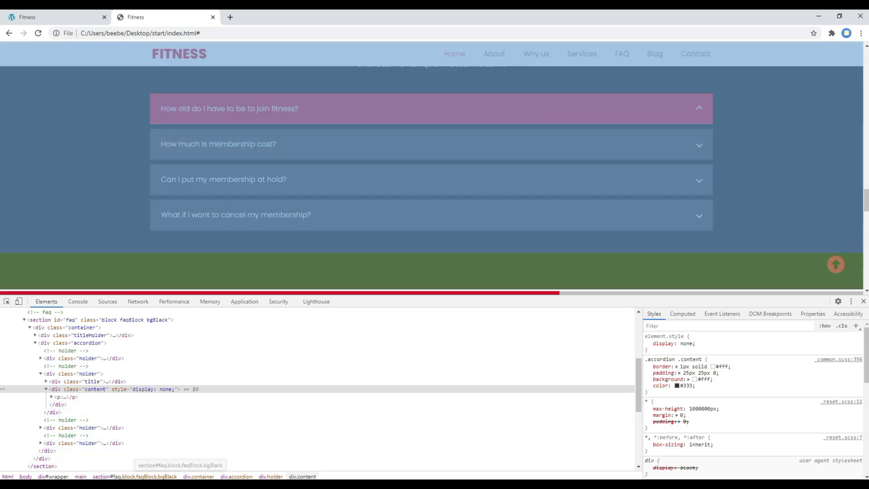
key("alt+Tab")
key("shift+Home")
Add $('.accordion .content').first().show(); on line 186 and reload Chrome to test it.
key("End")
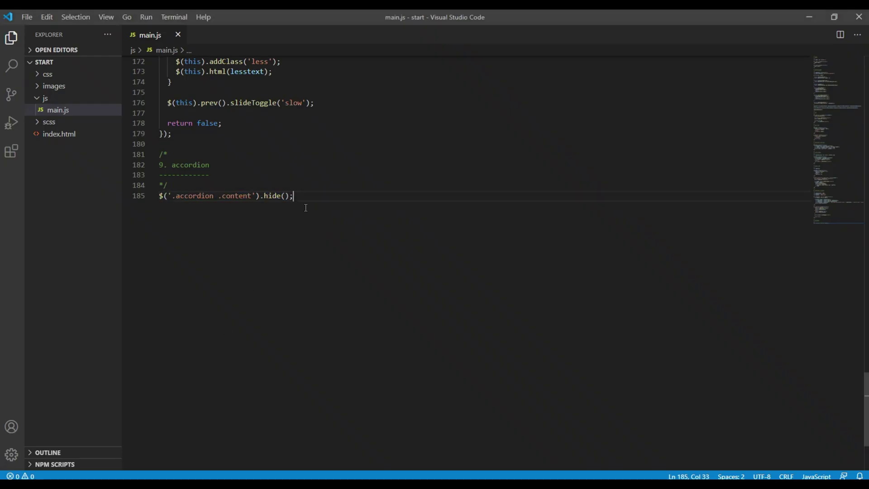
key("Return")
type("$()")
key("Up")
key("shift+Right")
key("shift+Right")
key("shift+Right")
key("shift+Right")
key("shift+Right")
key("shift+Right")
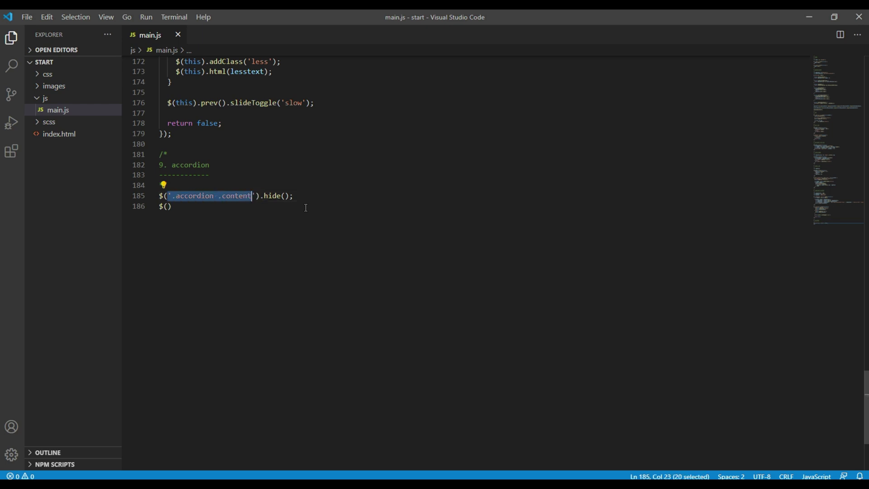
key("ctrl+c")
key("Down")
key("Left")
key("ctrl+v")
type("')")
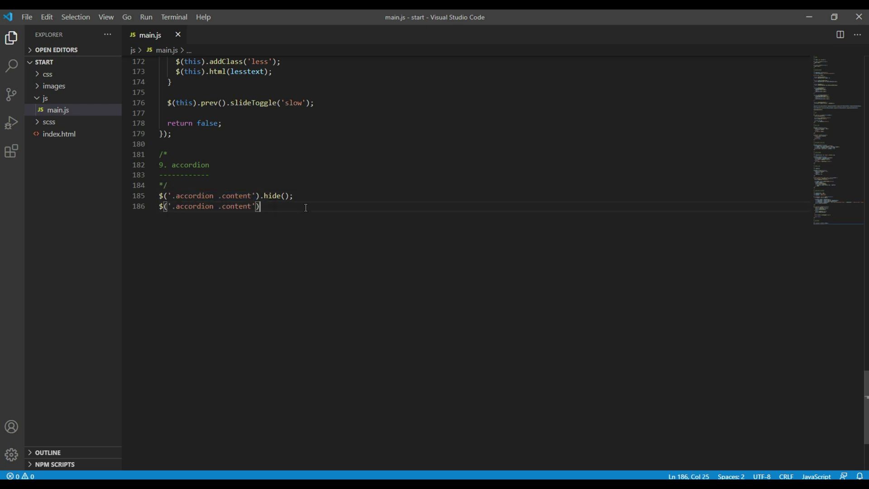
type(".first().show();")
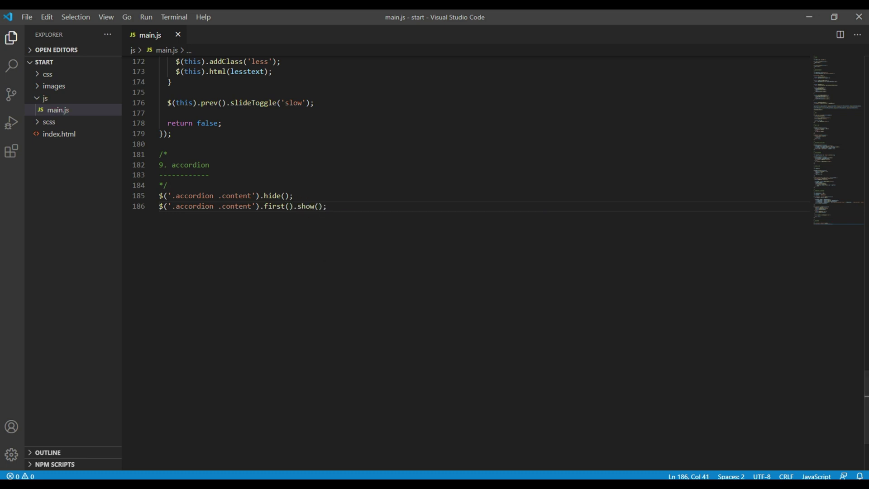
key("alt+Tab")
key("ctrl+r")
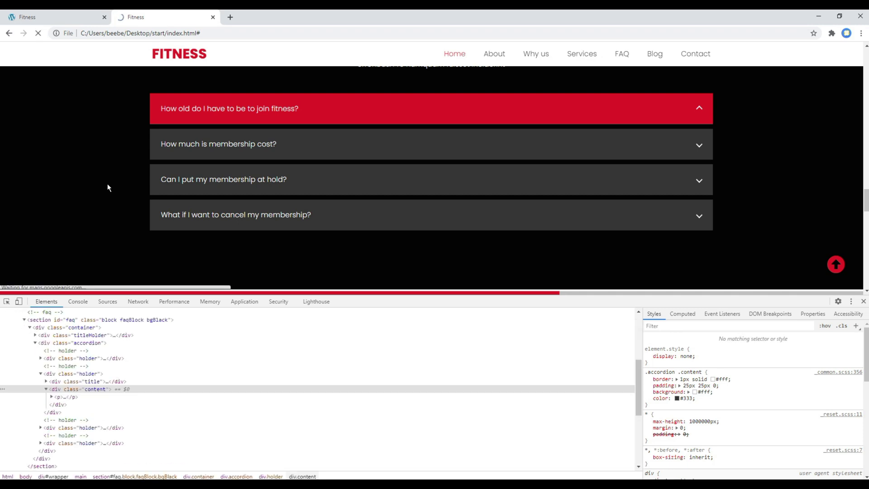
Close DevTools, check that only the first FAQ answer shows, and add blank lines in main.js.
left_click(862, 301)
left_click_drag(370, 142, 479, 159)
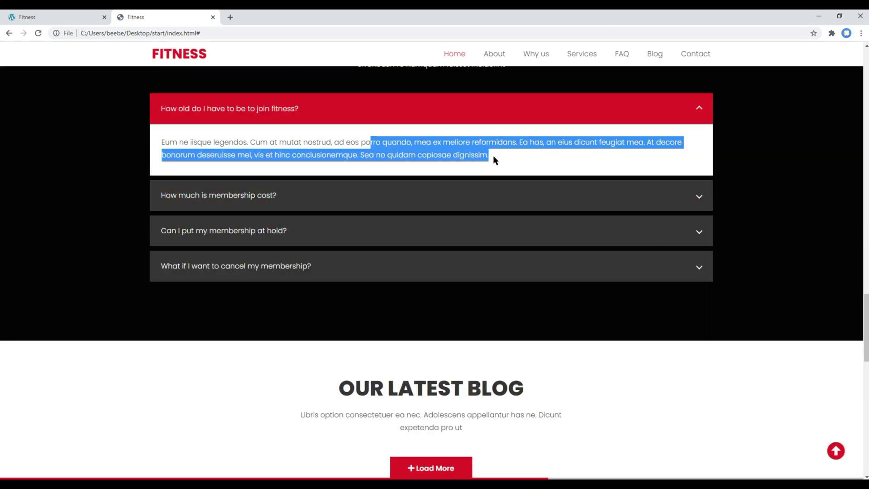
left_click(523, 172)
scroll(523, 174, "up", 1)
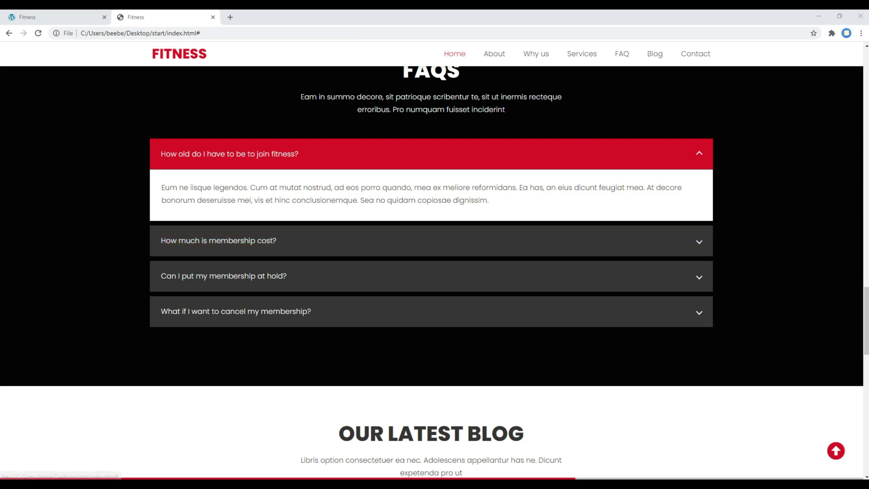
key("Return")
key("Return")
type("$")
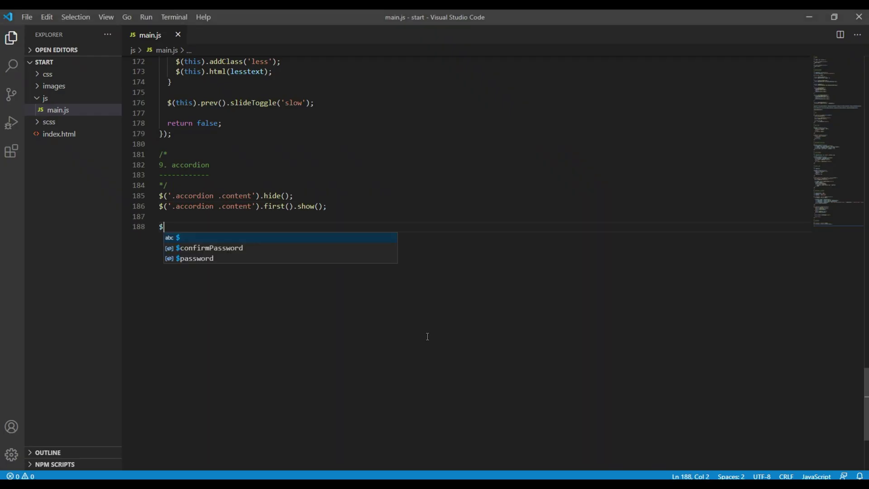
type("().click")
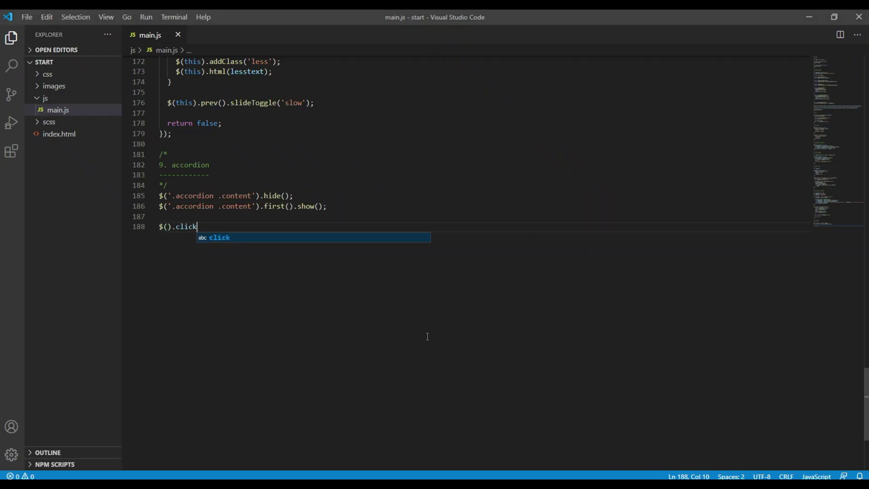
type("();")
Write an empty $().click(function() { }); handler on line 188 after inspecting a FAQ title's markup.
key("Left")
key("Left")
type("func")
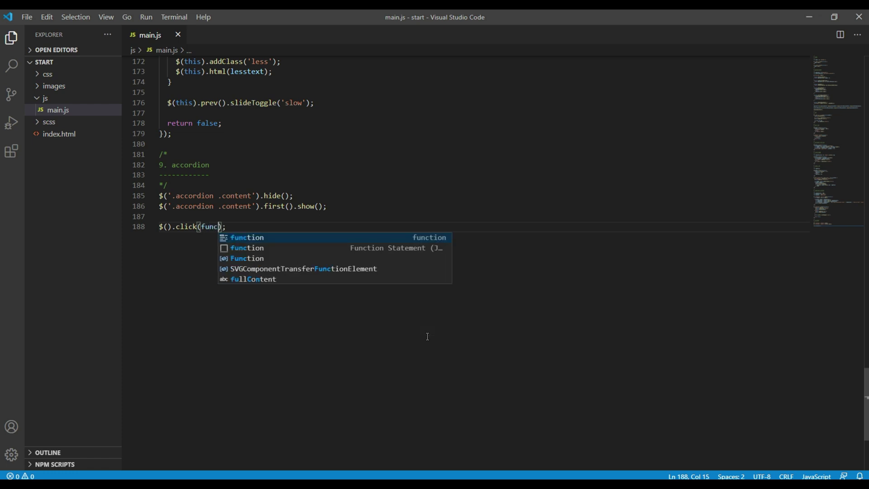
type("tion")
type("() {")
key("Return")
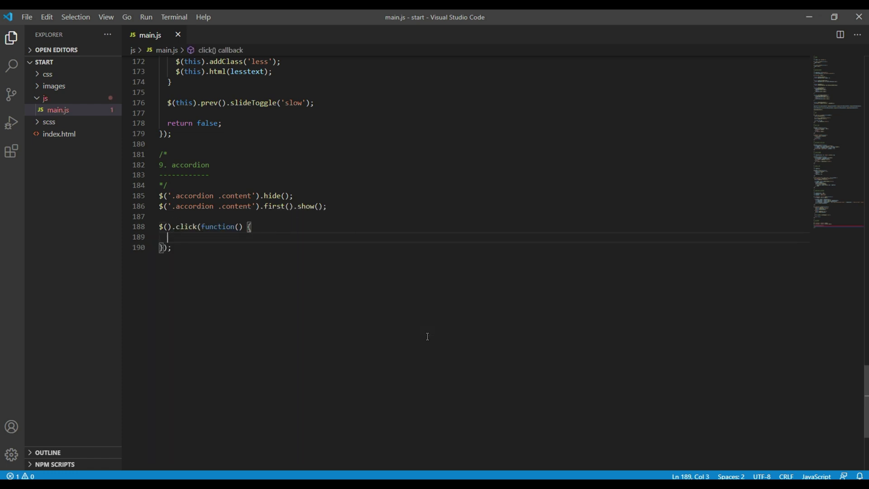
key("alt+Tab")
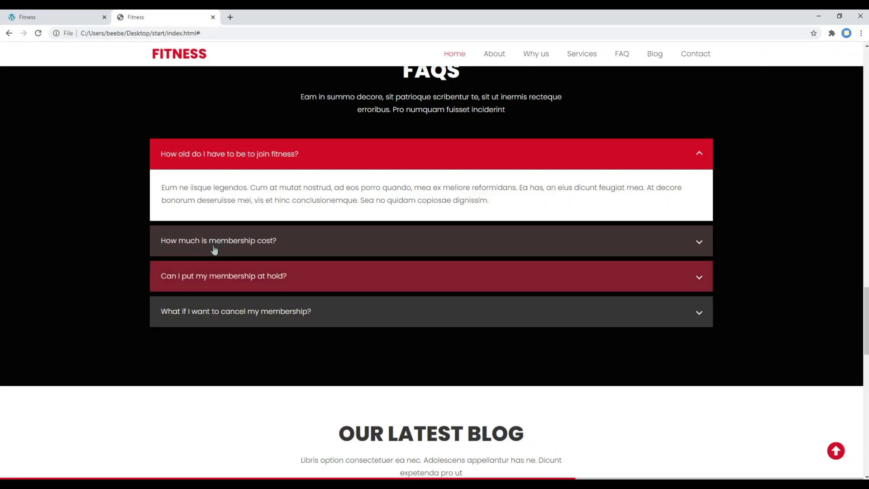
right_click(213, 248)
left_click(230, 331)
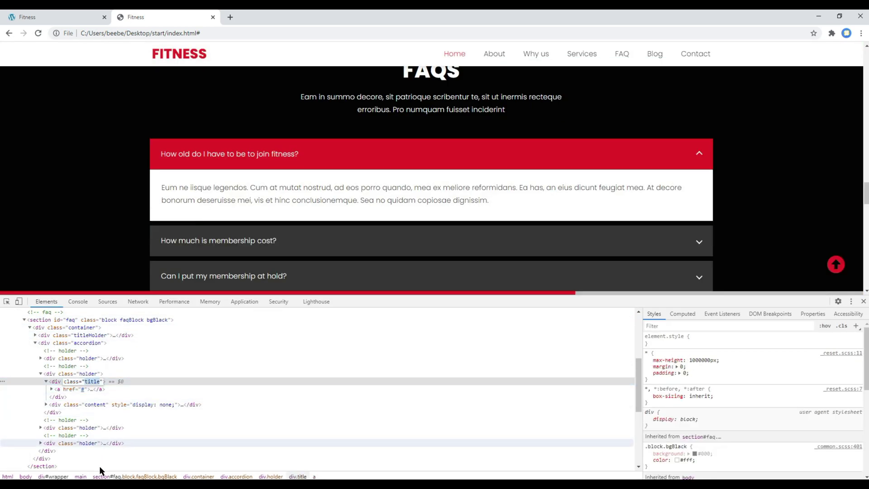
key("alt+Tab")
key("Up")
key("Right")
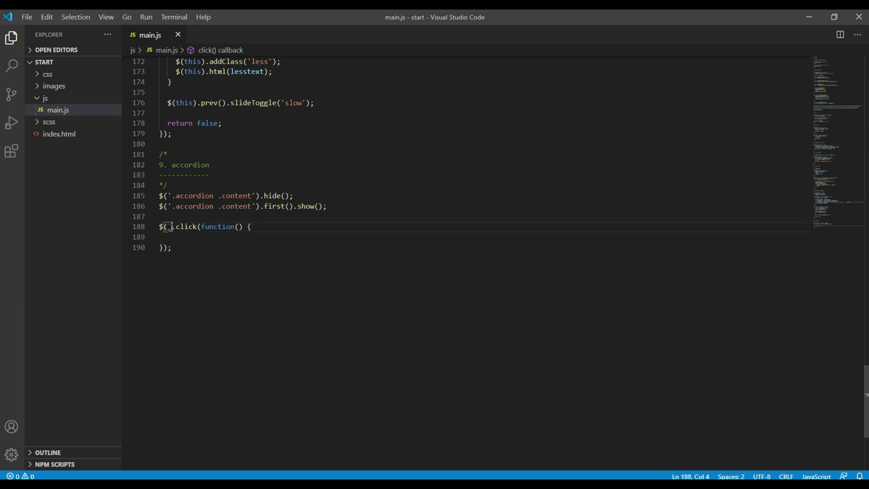
type("'")
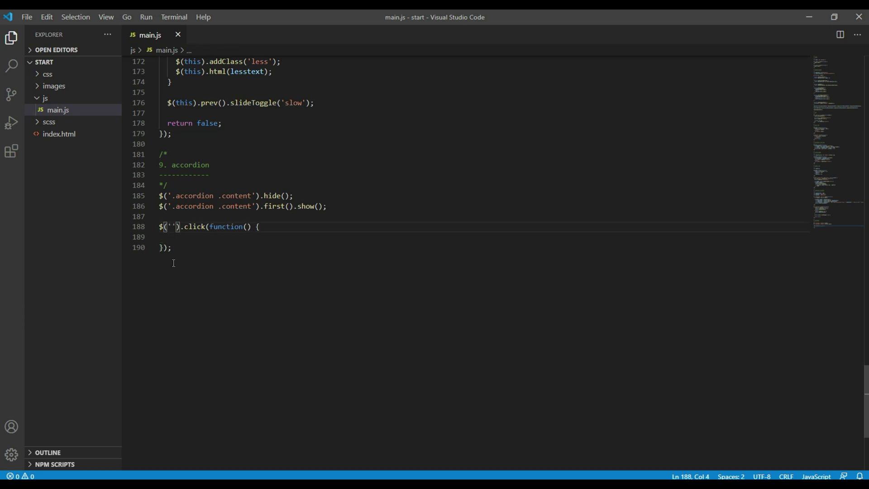
type(".title")
Target .accordion .title, add an event parameter, and call event.preventDefault(); in the handler.
key("Left")
key("Left")
key("Left")
type(".accordion")
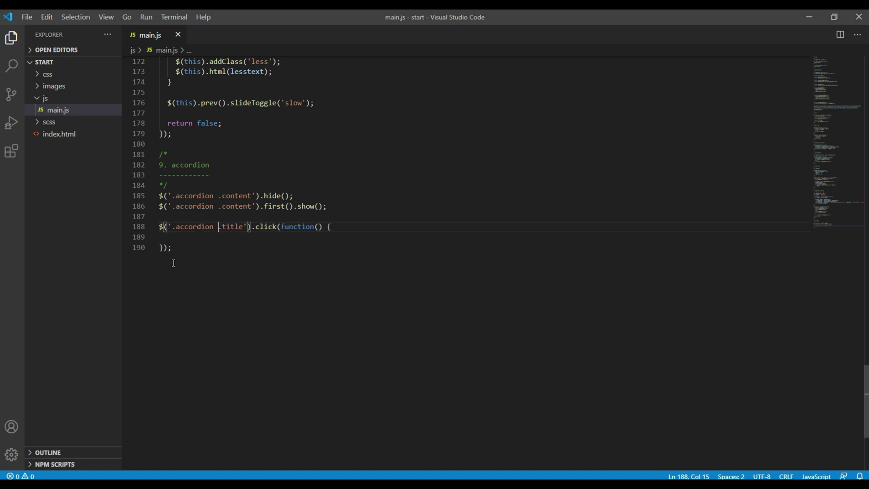
key("End")
key("Left")
key("Left")
key("Left")
type("e")
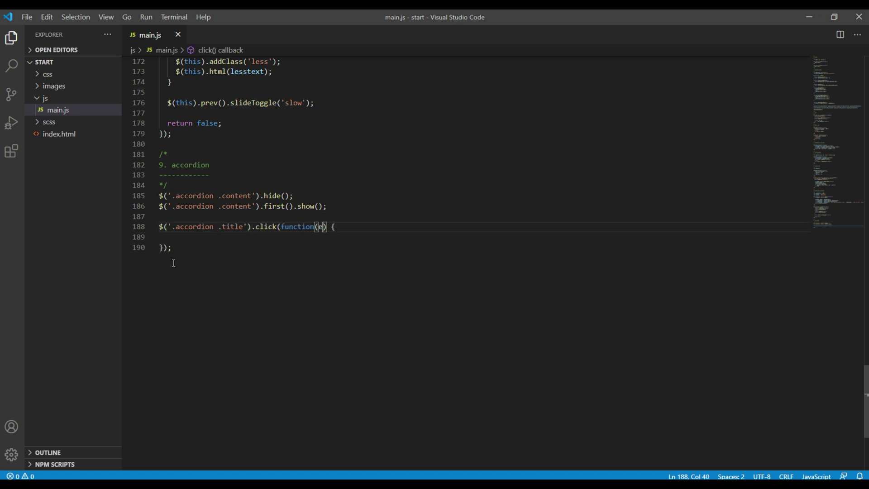
type("vent")
key("Down")
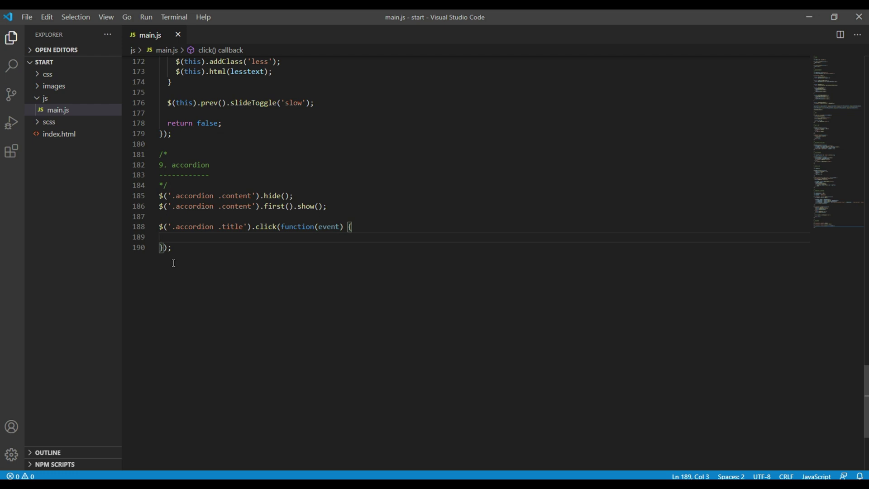
type("event.pre")
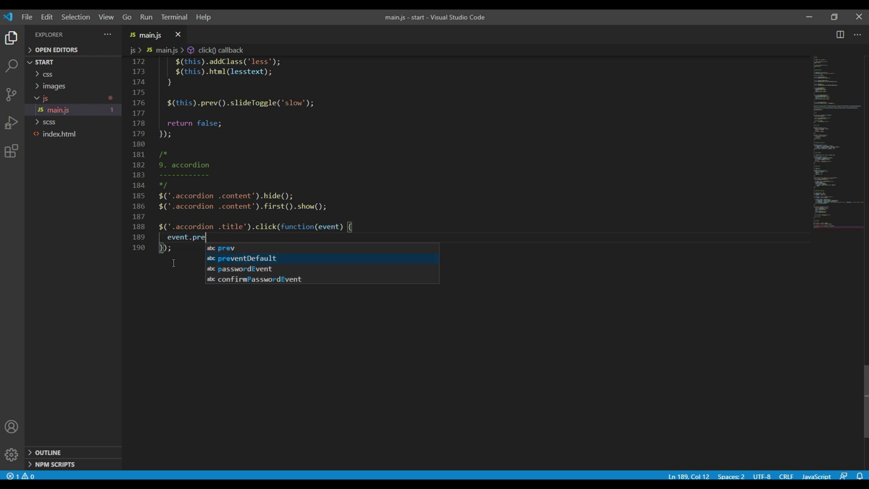
key("Tab")
type("();")
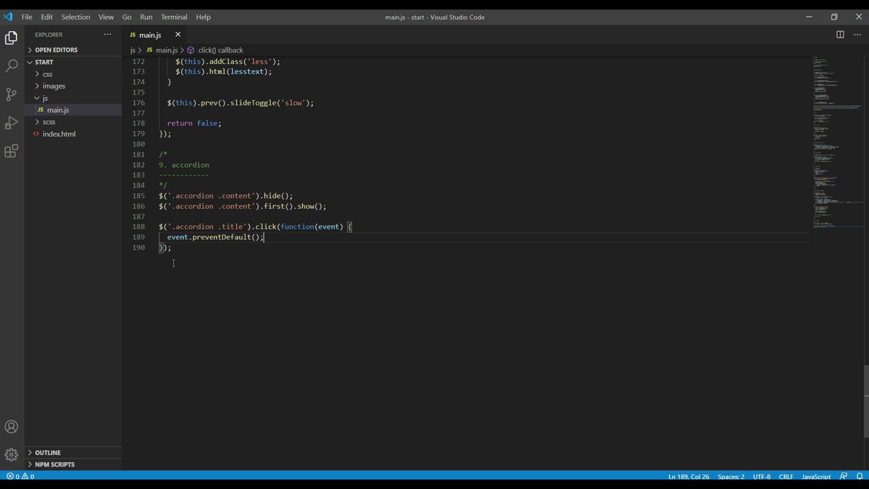
key("Return")
key("Return")
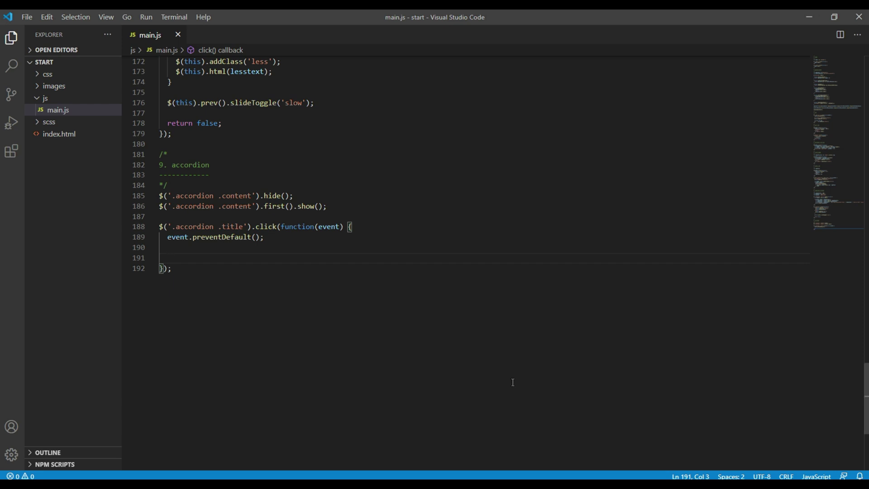
Inspect the FAQ content and title elements in Chrome DevTools.
key("alt+Tab")
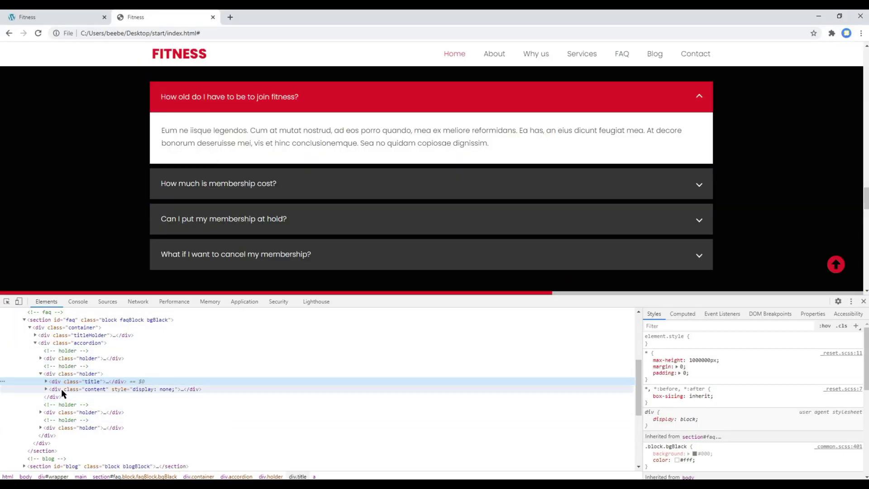
left_click(61, 390)
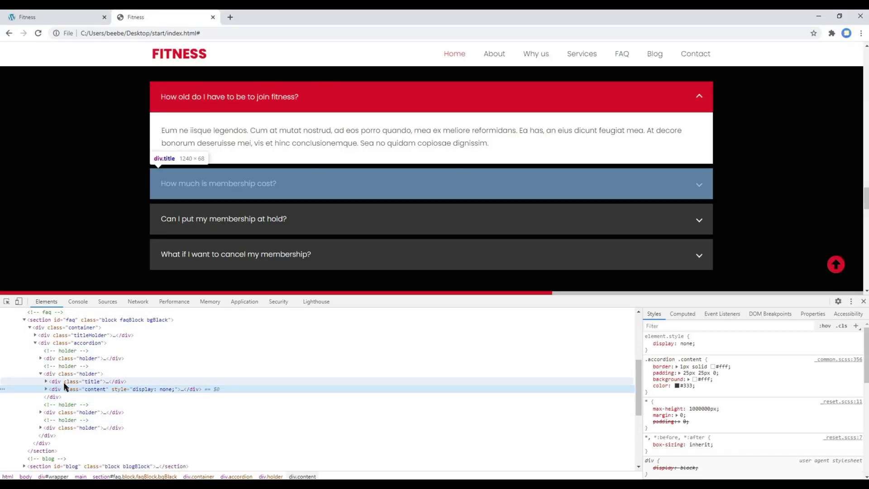
left_click(59, 383)
Add `$(this).next().slideDown();` on line 191 of the click handler.
key("alt+Tab")
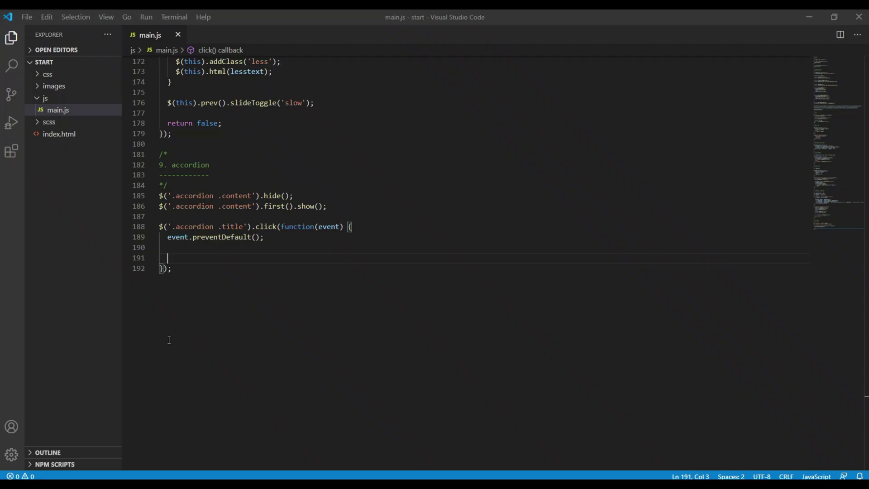
type("$(")
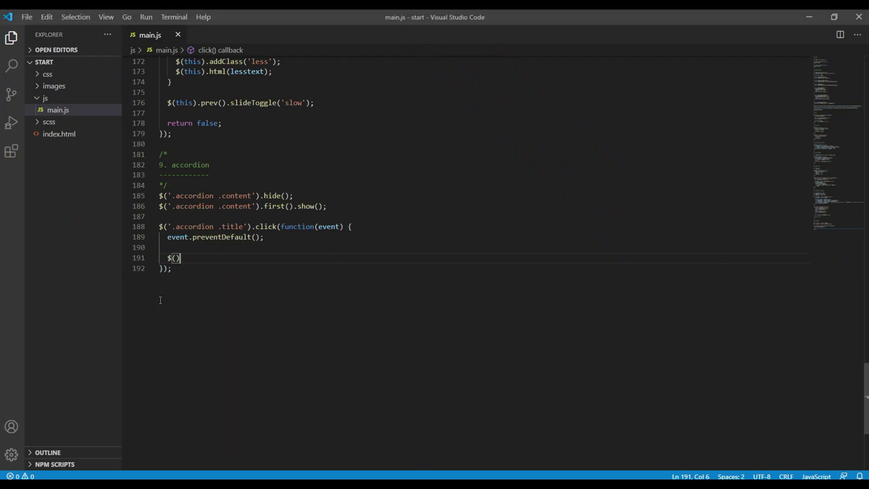
type("this).next().slideDown()")
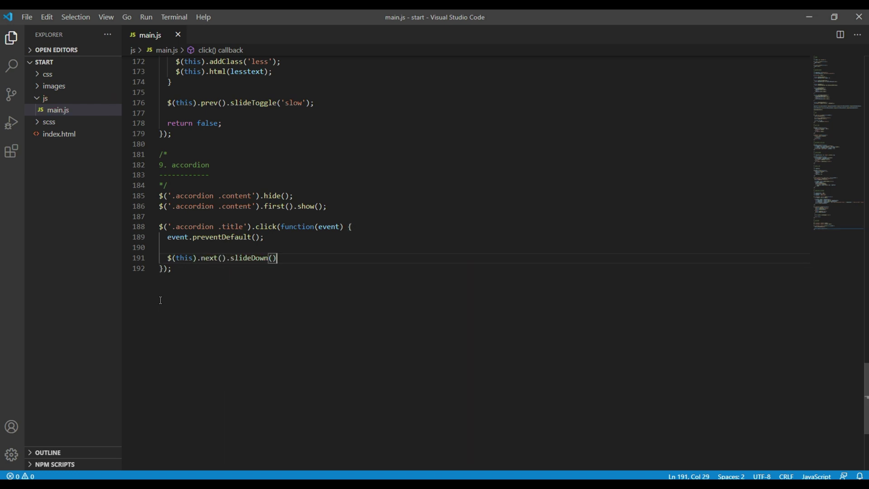
type(";")
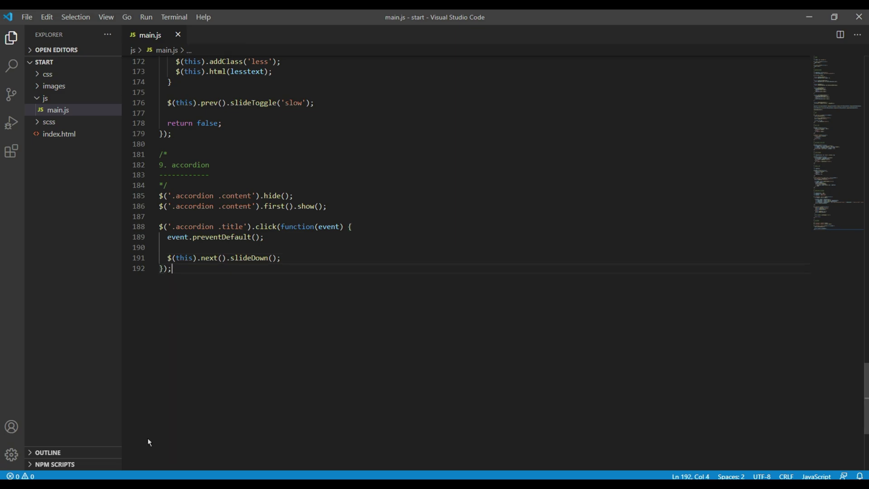
key("alt+Tab")
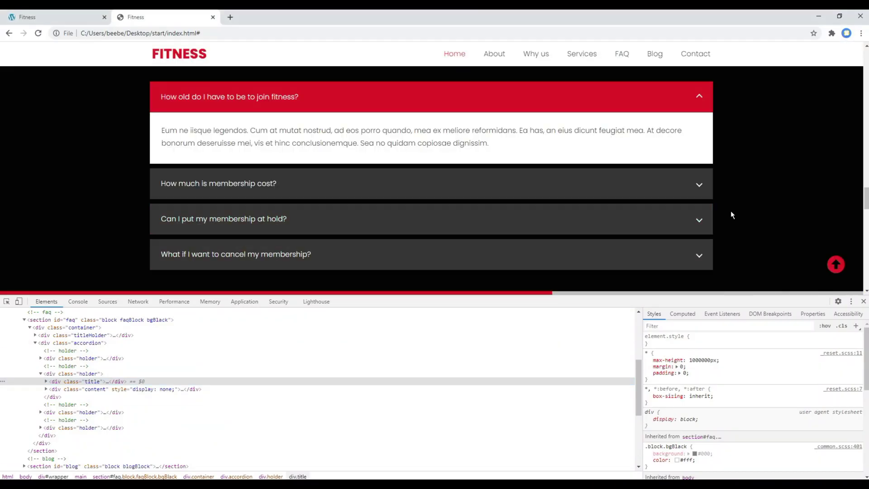
Reload the FAQ page, close DevTools, and expand the membership cost, hold and cancel answers.
key("ctrl+r")
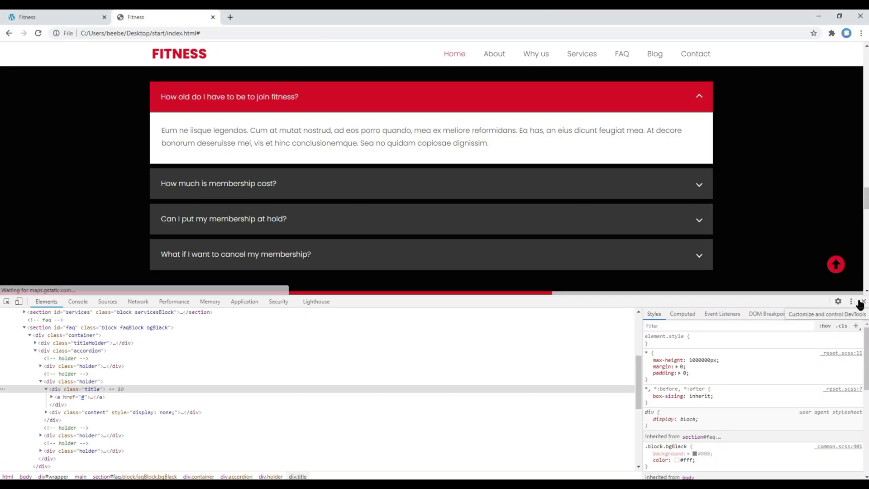
left_click(862, 301)
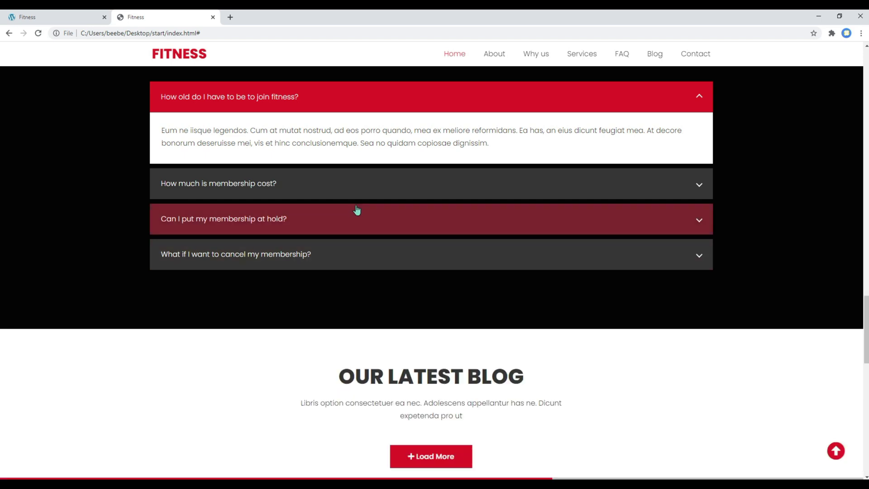
left_click(343, 196)
left_click(334, 277)
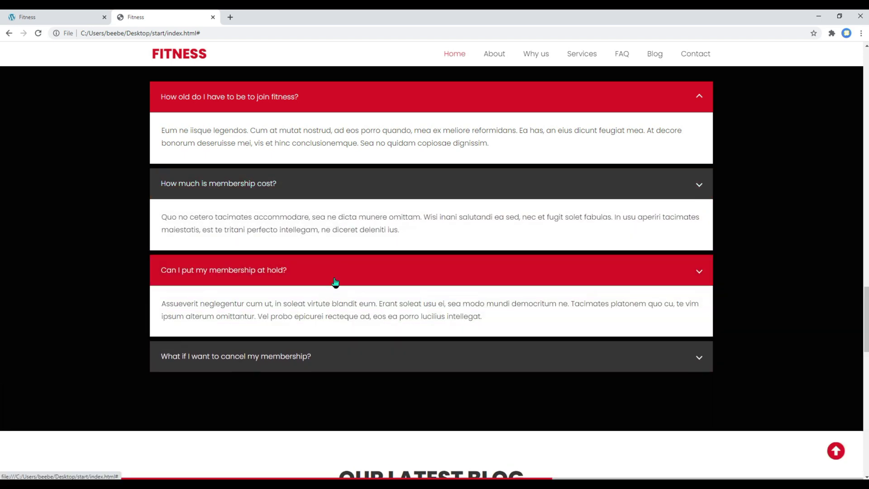
left_click(334, 360)
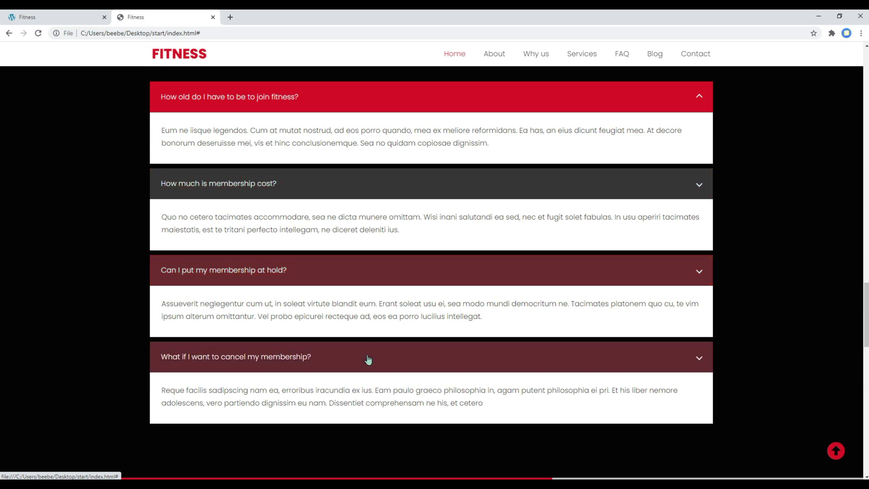
key("alt+Tab")
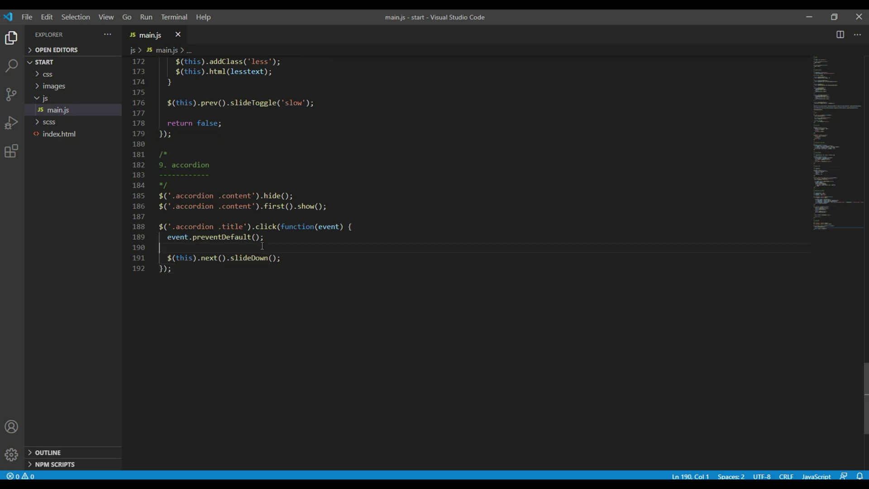
Insert `$('.accordion .content').slideUp();` on a new line above the slideDown call.
left_click(262, 248)
key("Return")
type("$()")
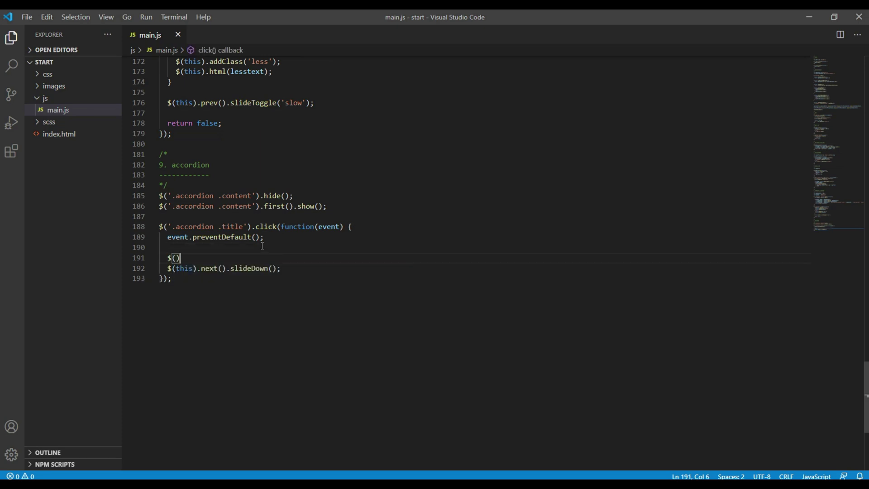
type(".slide")
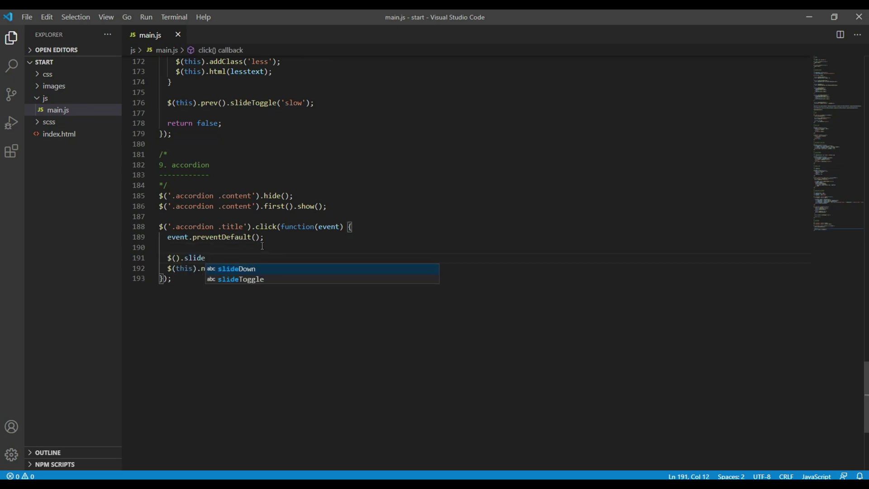
type("UP")
type("p()")
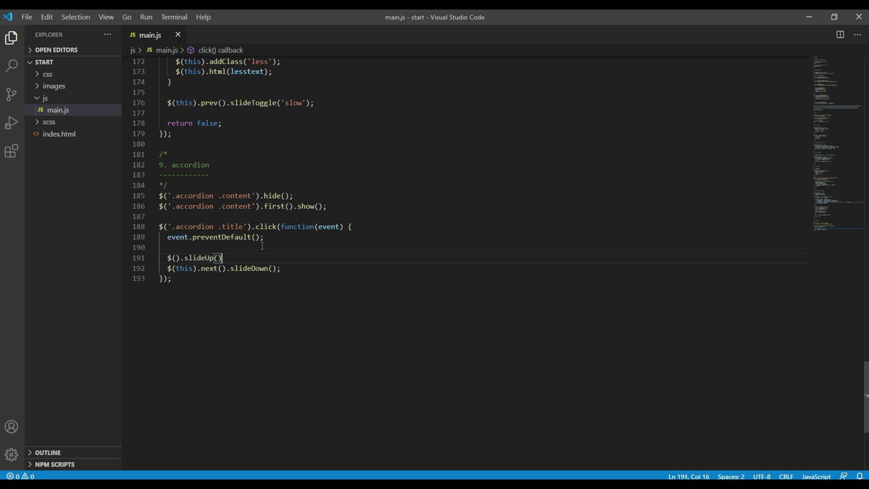
type(";")
key("Up")
key("Up")
left_click_drag(255, 206, 168, 206)
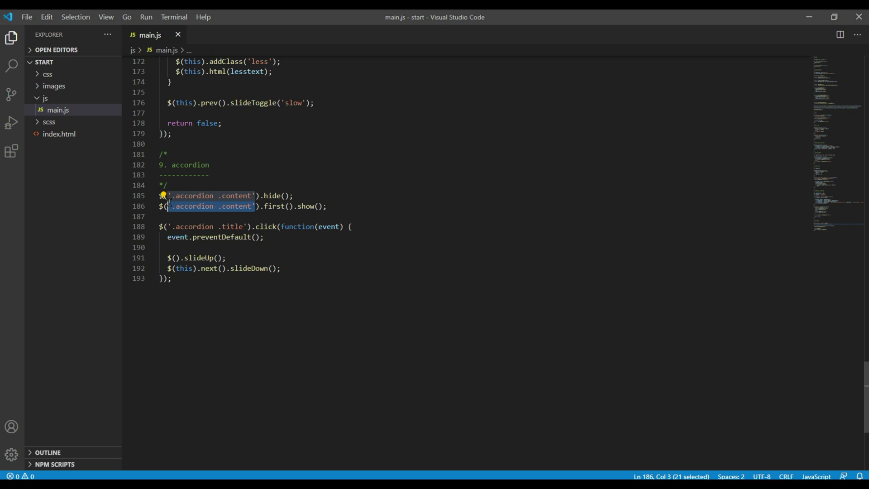
left_click(176, 257)
type("'.accordion .content'")
left_click(374, 324)
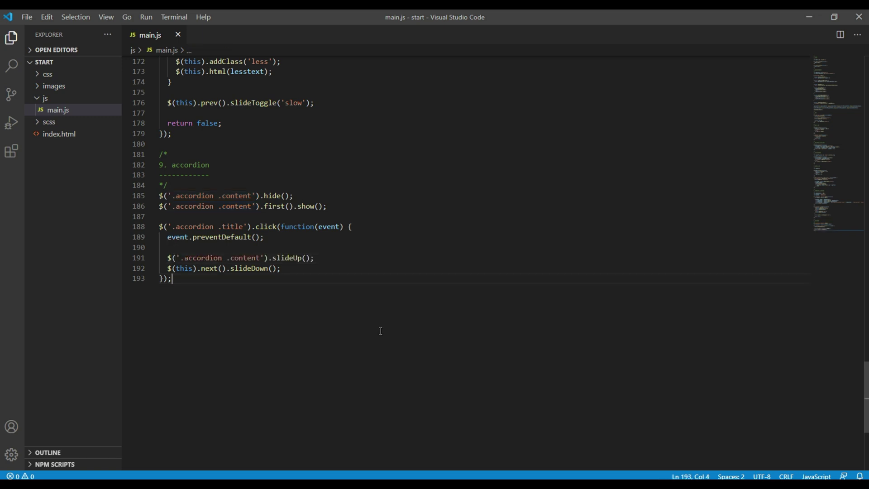
key("alt+Tab")
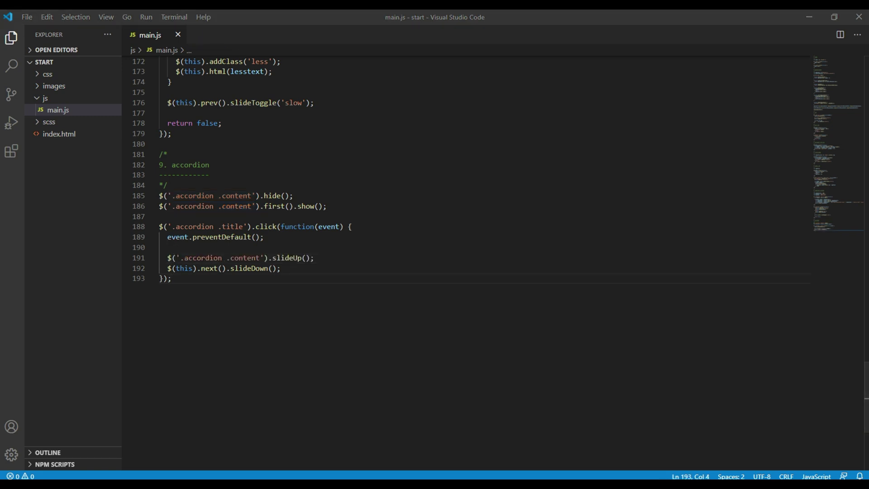
Reload the FAQ page and open several questions to confirm only one answer stays open.
key("ctrl+r")
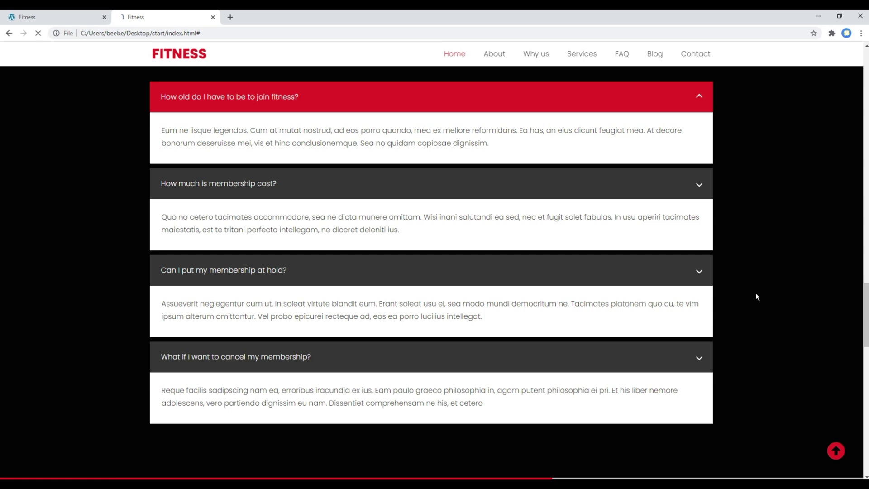
scroll(394, 288, "up", 2)
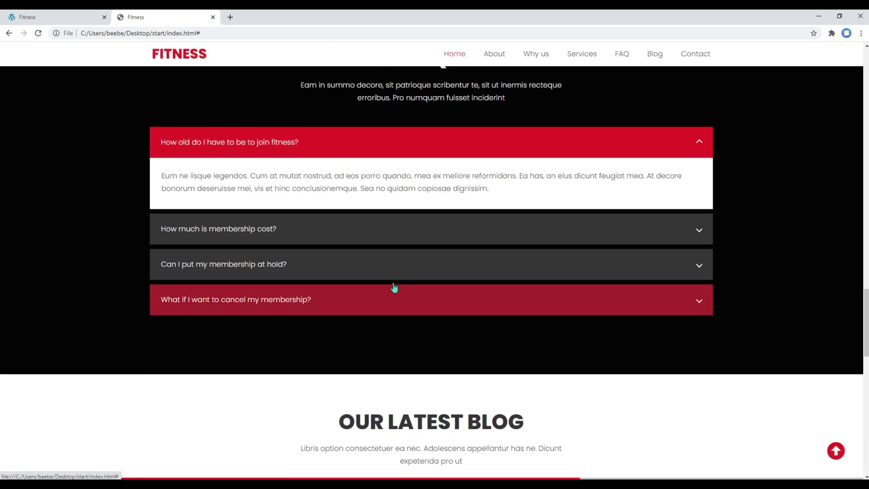
left_click(272, 231)
left_click(284, 321)
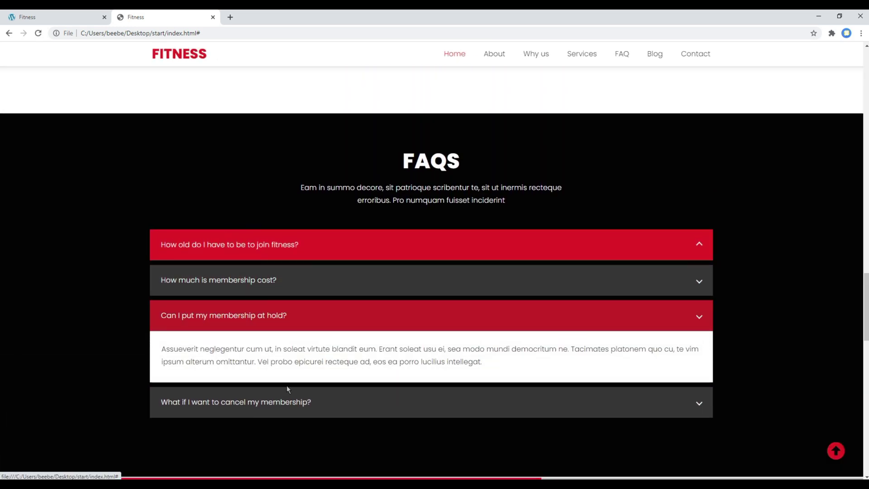
left_click(288, 393)
left_click(305, 333)
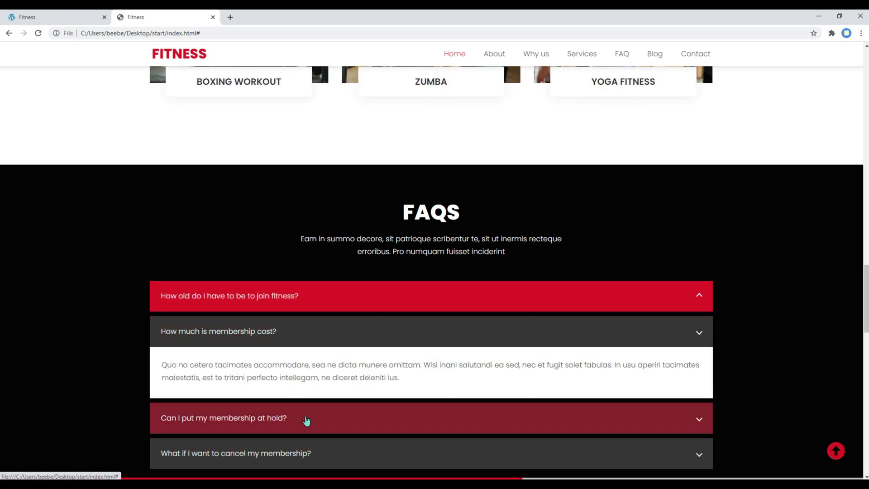
left_click(306, 415)
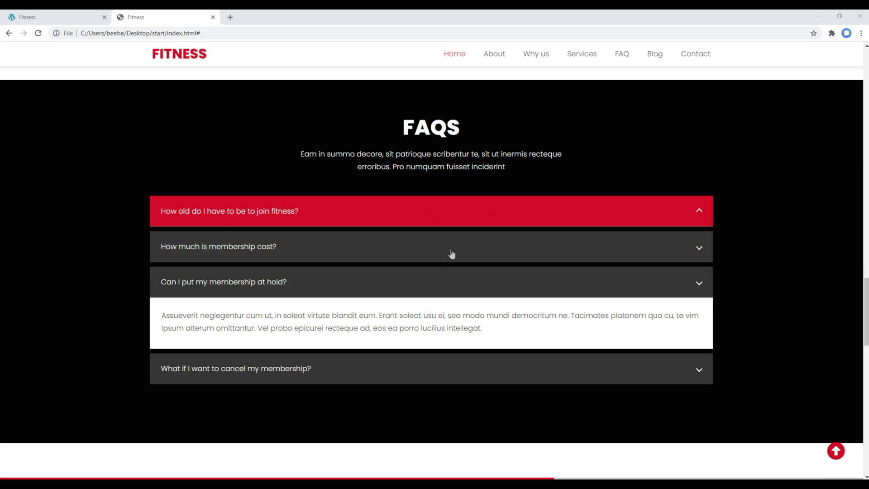
Inspect the first FAQ header and select its div.title element to view its classes.
right_click(403, 211)
left_click(427, 285)
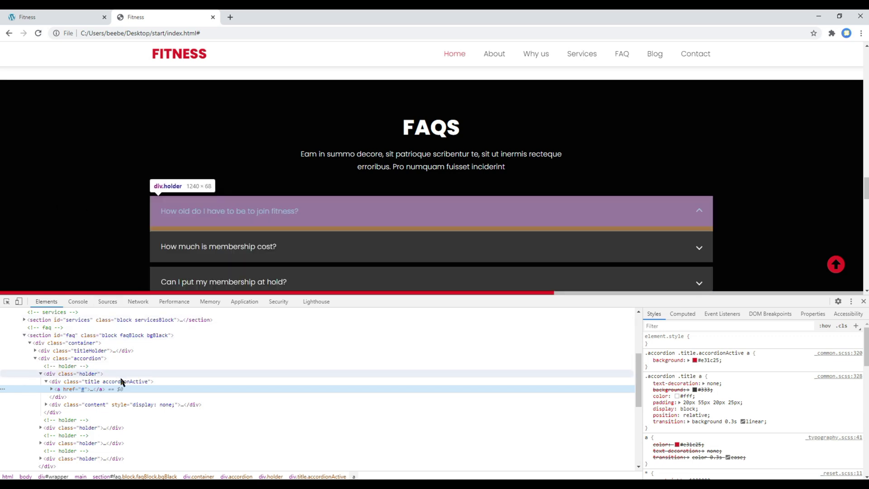
left_click(120, 381)
double_click(126, 381)
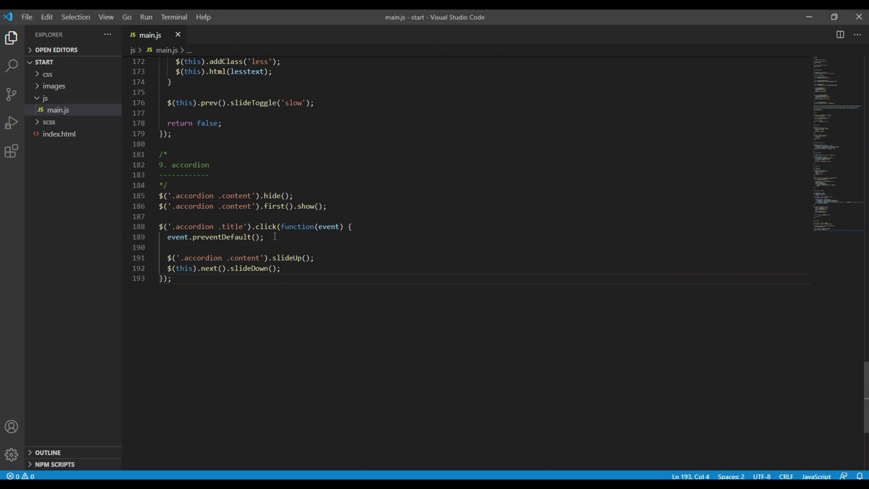
Add `$(this).addClass('accordionActive');` after preventDefault in the click handler.
left_click(275, 237)
key("Return")
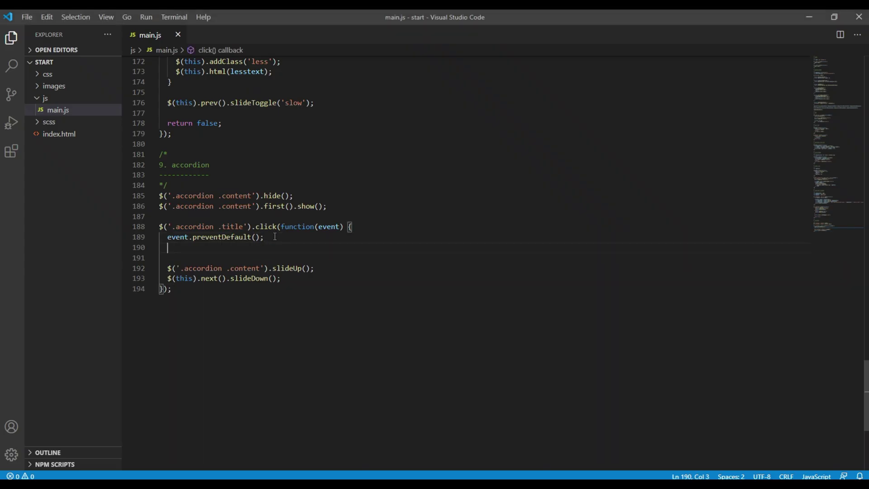
key("Return")
type("$(")
key("Right")
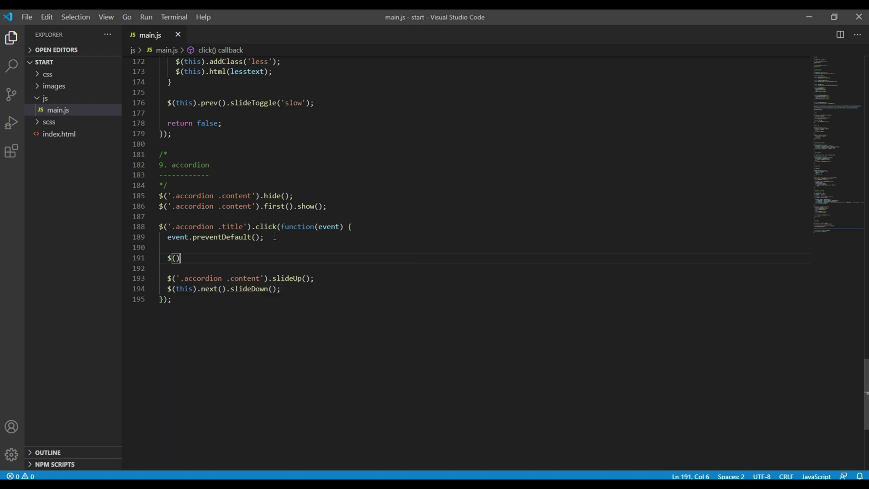
type(".add")
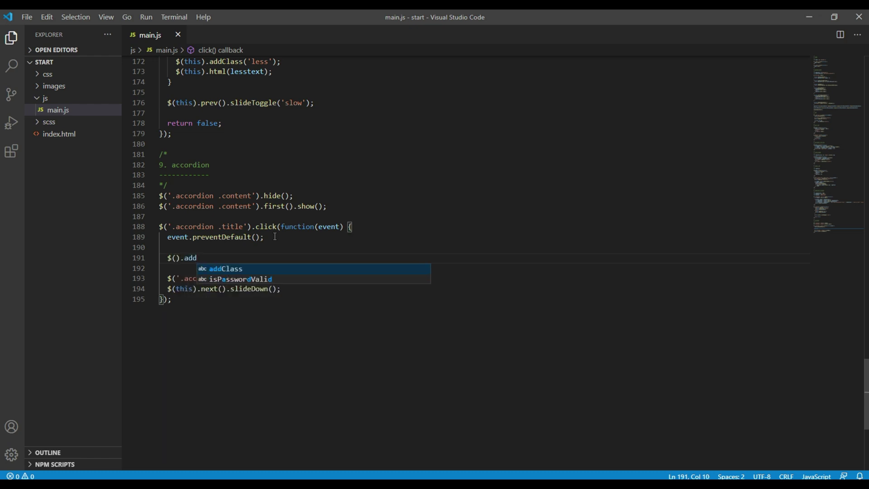
key("Tab")
type("()")
key("Left")
type("'accordionActive")
key("Left")
key("Left")
key("Left")
key("Left")
key("Left")
key("Left")
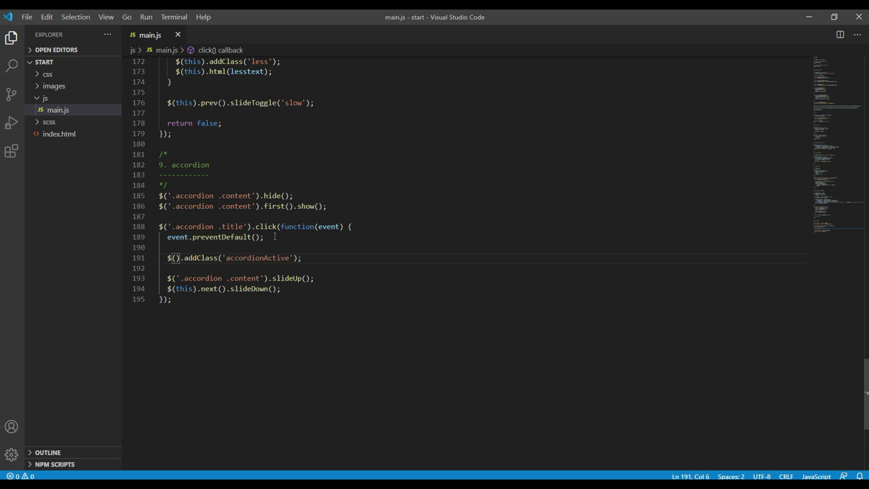
type("this")
Insert `$('.accordionActive').removeClass('accordionActive');` above the addClass line.
key("Escape")
key("Up")
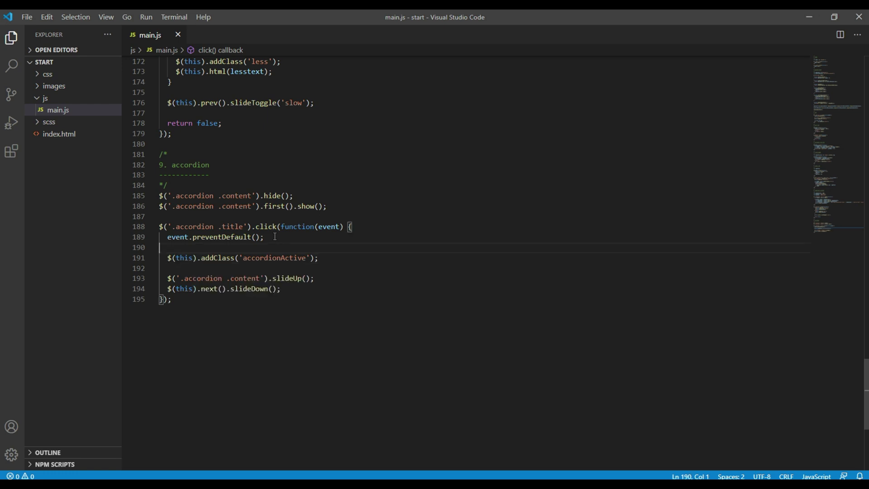
key("Return")
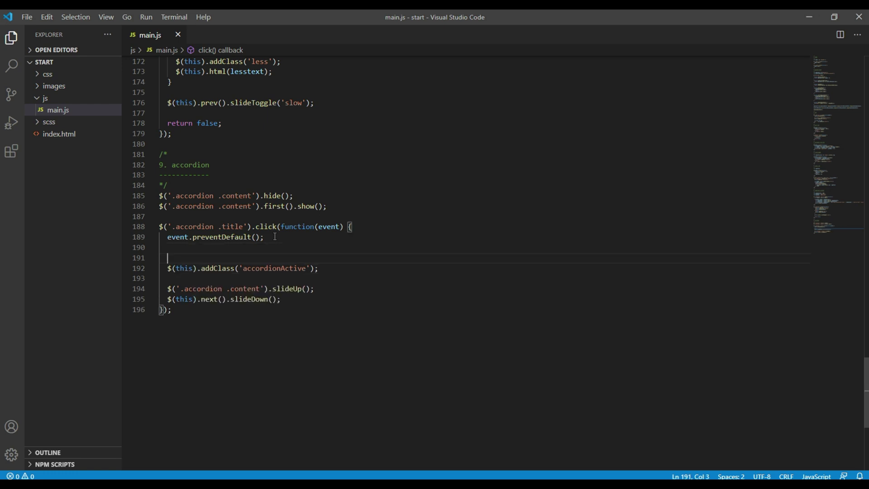
type("$().")
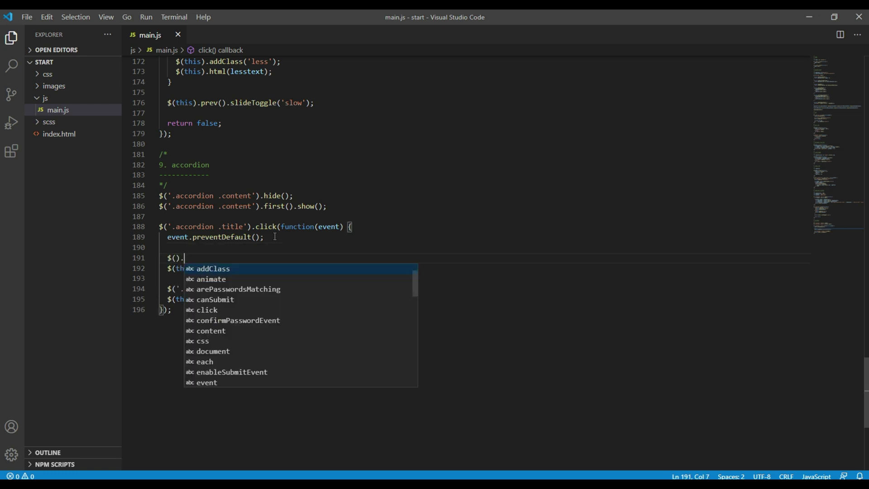
type("remov")
key("Tab")
type("();")
key("Left")
key("Left")
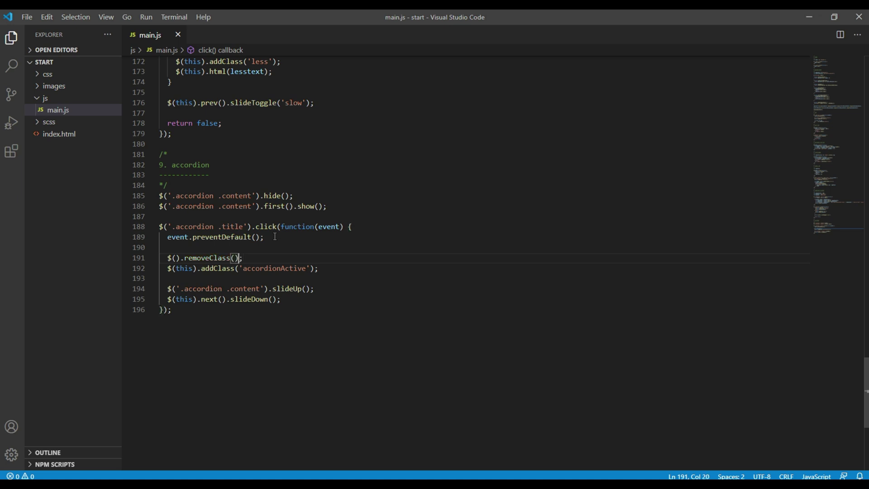
type("'ac")
key("Tab")
key("Left")
key("Left")
key("Left")
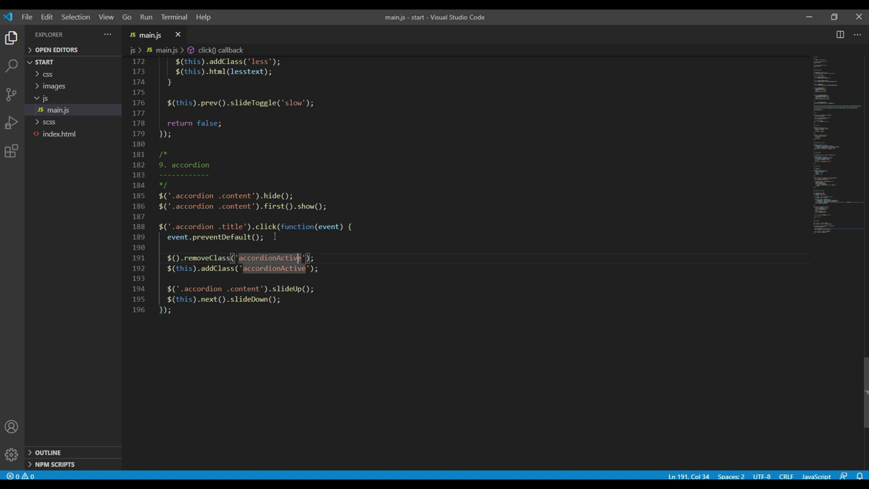
key("Left")
key("Left")
key("Left")
key("Left")
key("Left")
key("Left")
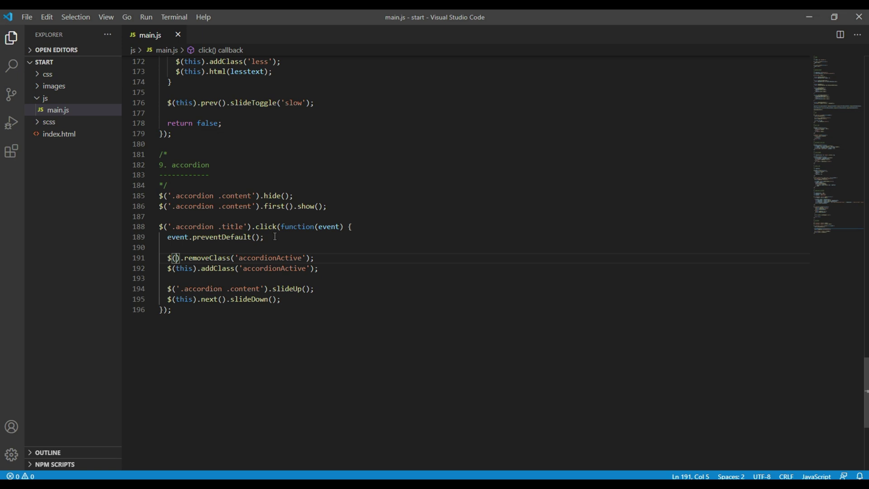
type("'.acc")
key("Tab")
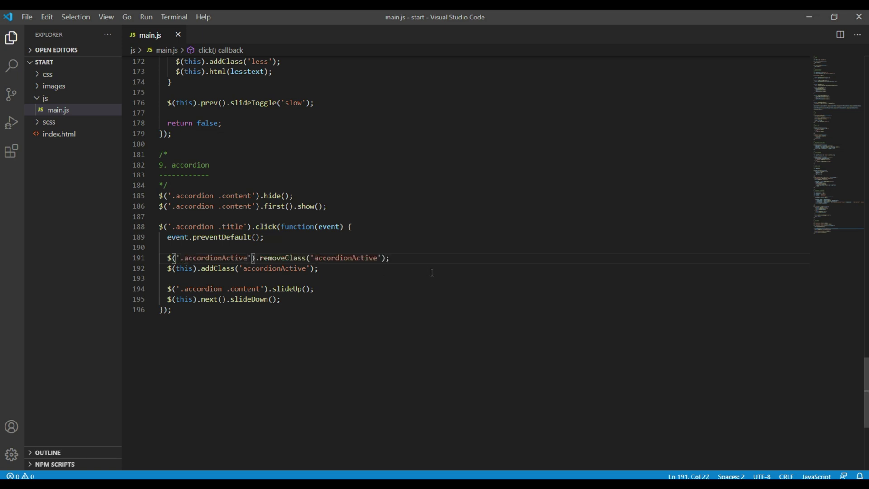
left_click(431, 270)
left_click(442, 322)
Close DevTools and reload the FAQ page with the updated script.
key("alt+Tab")
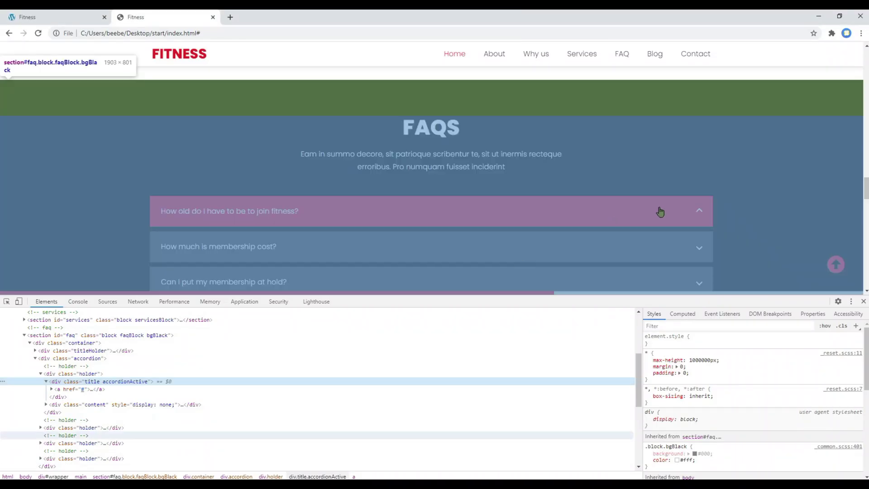
left_click(863, 301)
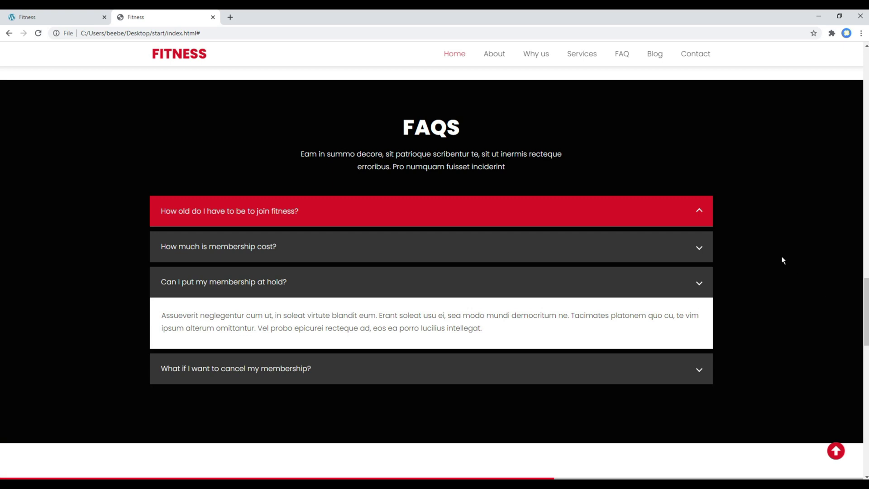
key("F5")
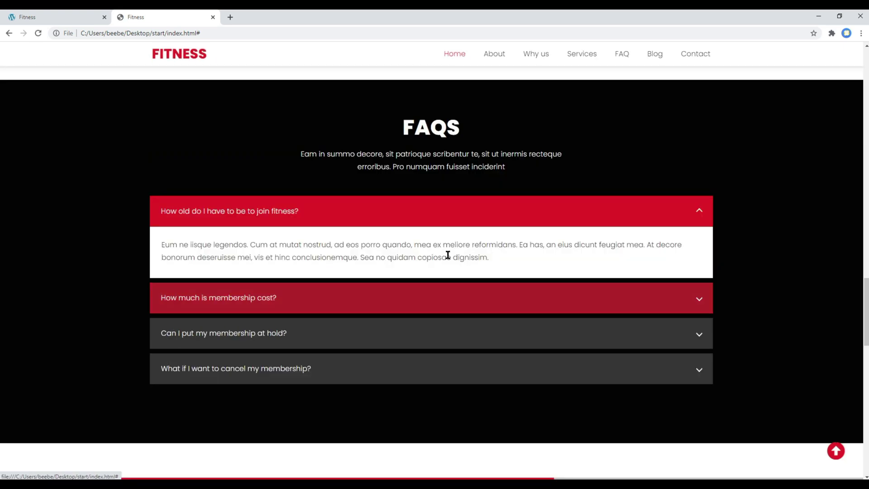
Click through the FAQ questions, checking only the clicked one opens and turns red.
left_click(351, 300)
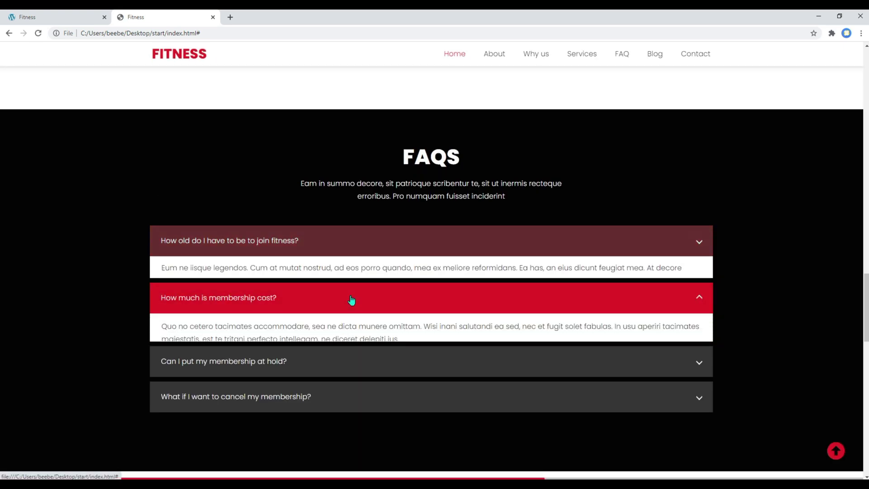
left_click(353, 396)
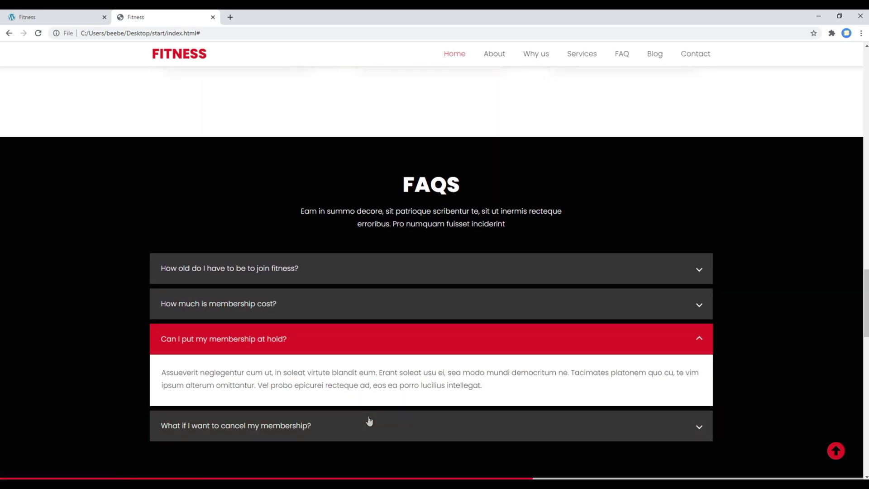
left_click(369, 421)
left_click(363, 354)
left_click(361, 446)
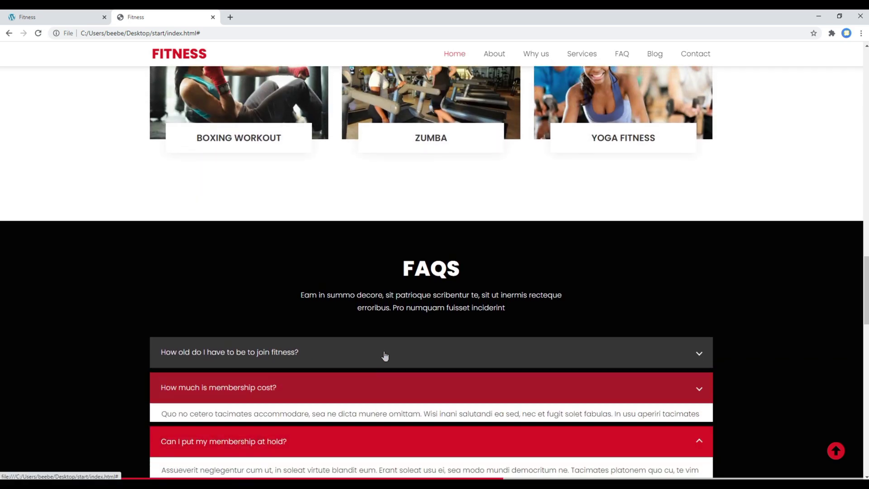
left_click(385, 368)
left_click(431, 332)
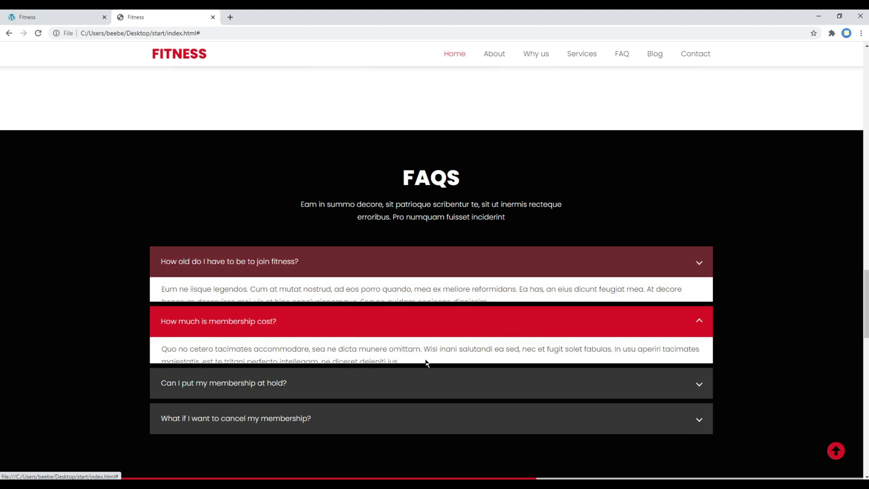
left_click(428, 278)
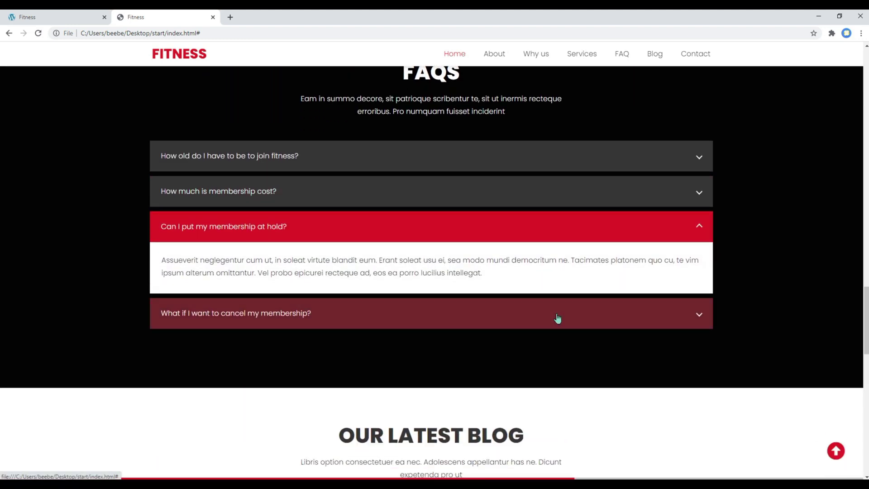